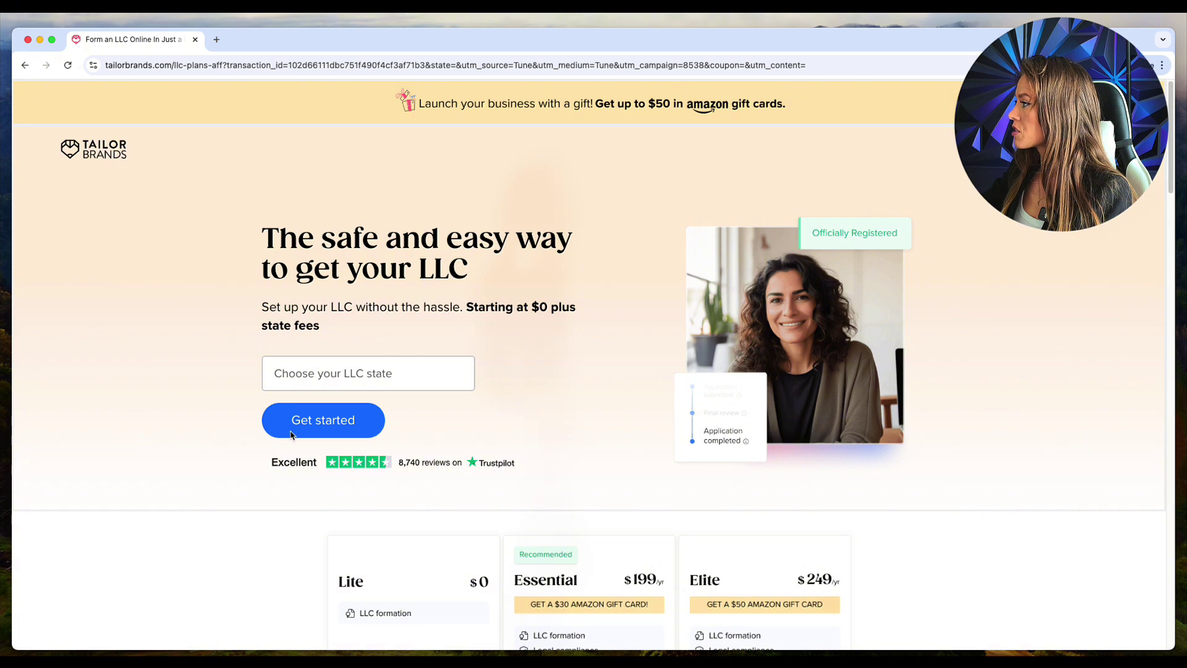
Step: Start a New Jersey LLC signup and check that 'Kara Lashes Mobile' is available
{"action": "left_click", "coordinate": [316, 290]}
{"action": "left_click", "coordinate": [341, 431]}
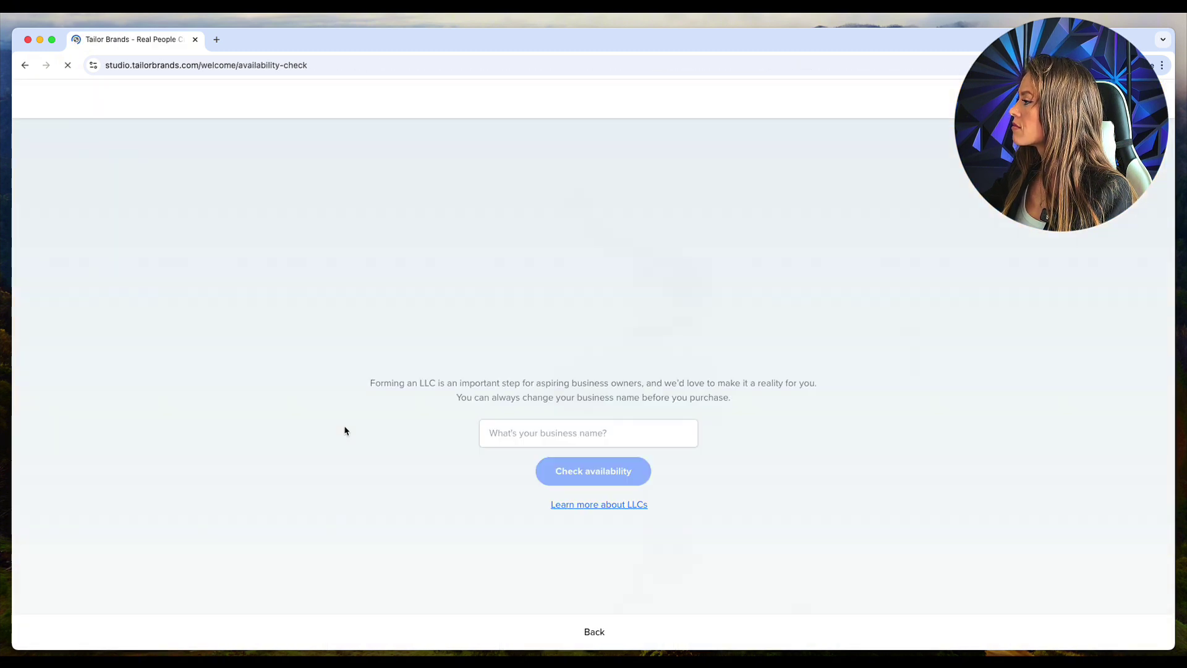
{"action": "left_click", "coordinate": [607, 431]}
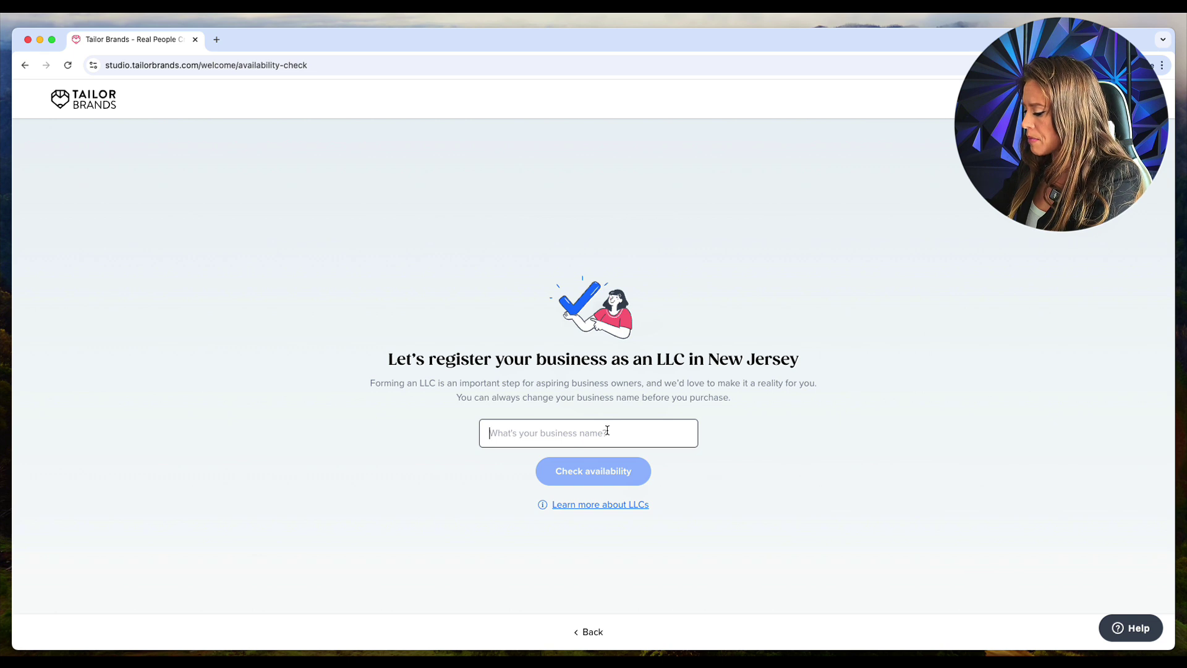
{"action": "type", "text": "Kara Las"}
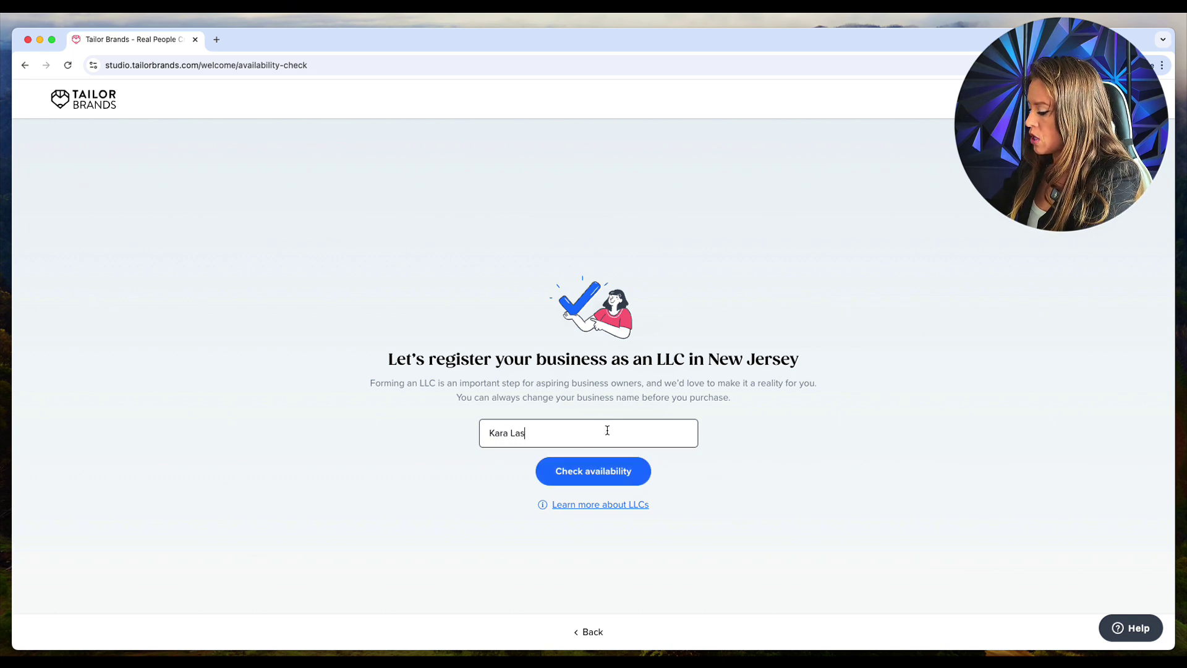
{"action": "type", "text": "hes Mobile"}
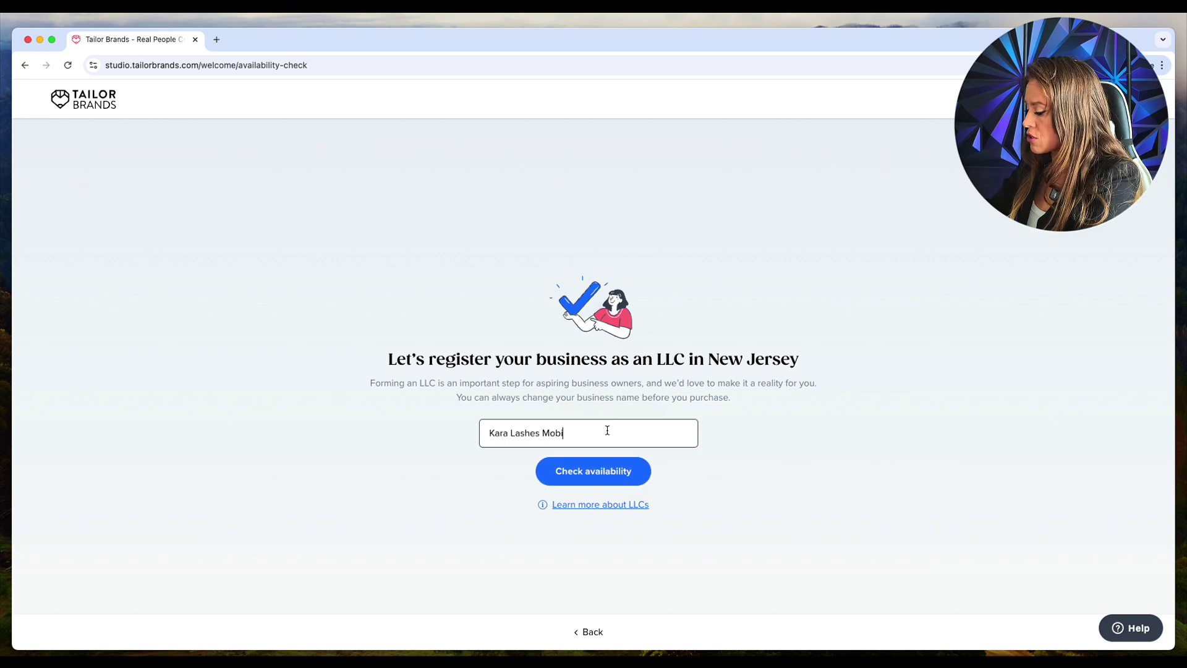
{"action": "left_click", "coordinate": [615, 480]}
Step: Mark the business as already in business and continue to the industry question
{"action": "left_click", "coordinate": [610, 644]}
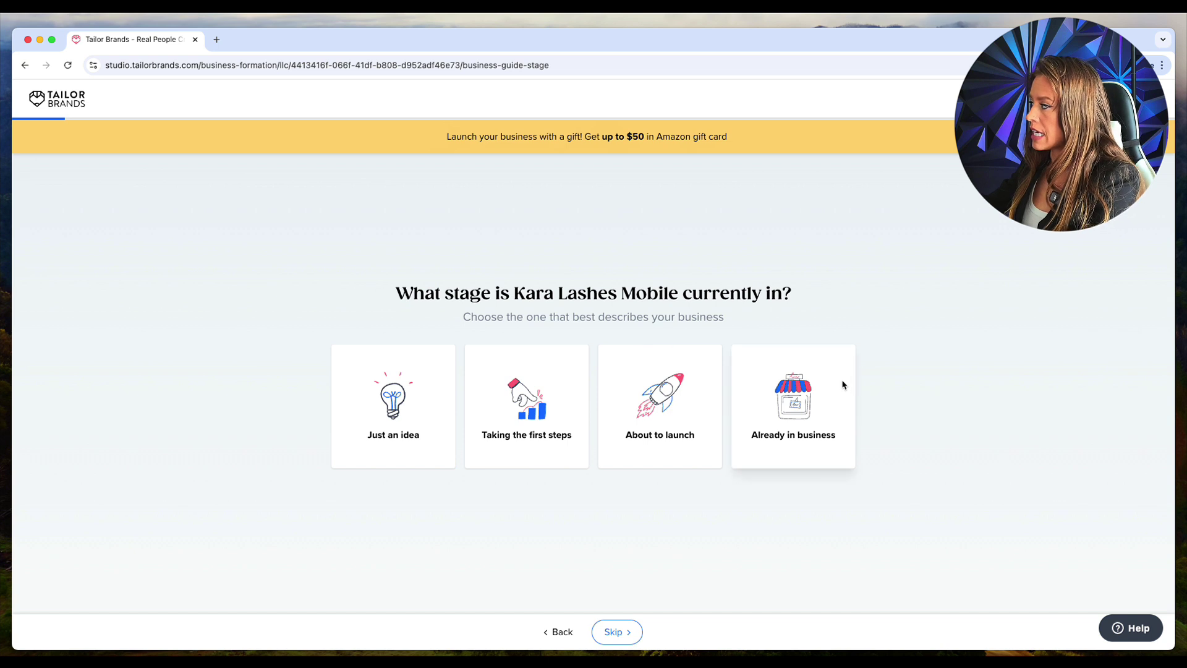
{"action": "left_click", "coordinate": [816, 409]}
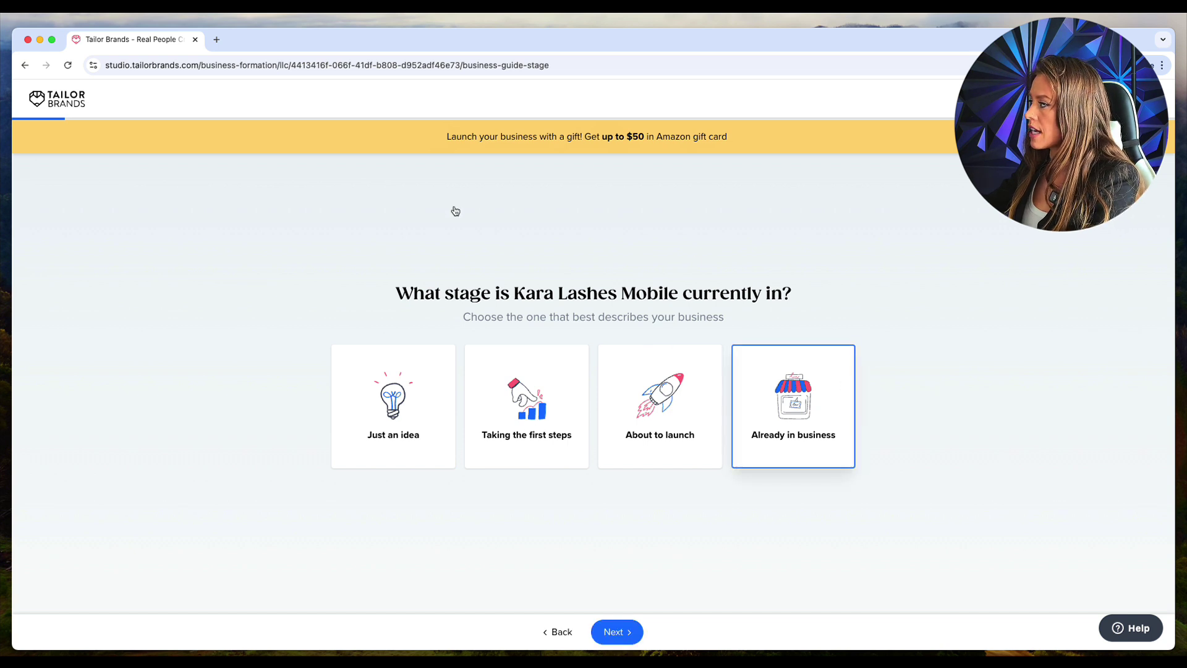
{"action": "left_click", "coordinate": [626, 635]}
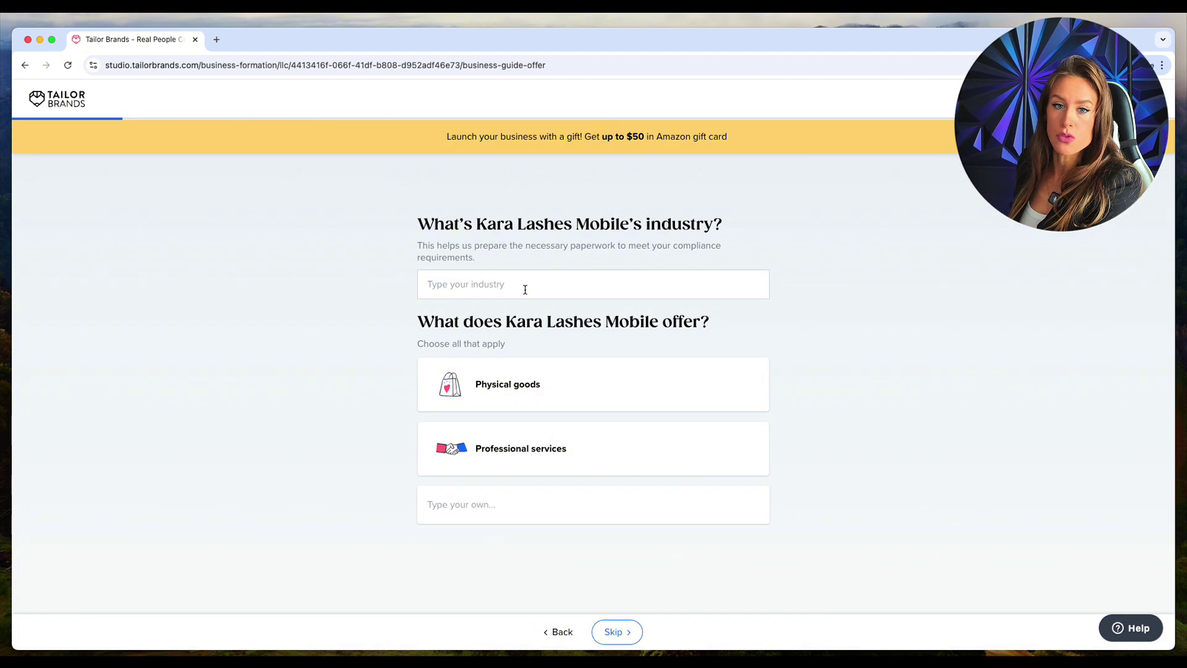
Step: Pick Eyelash Extensions as the industry, select Professional services, and continue
{"action": "left_click", "coordinate": [524, 289]}
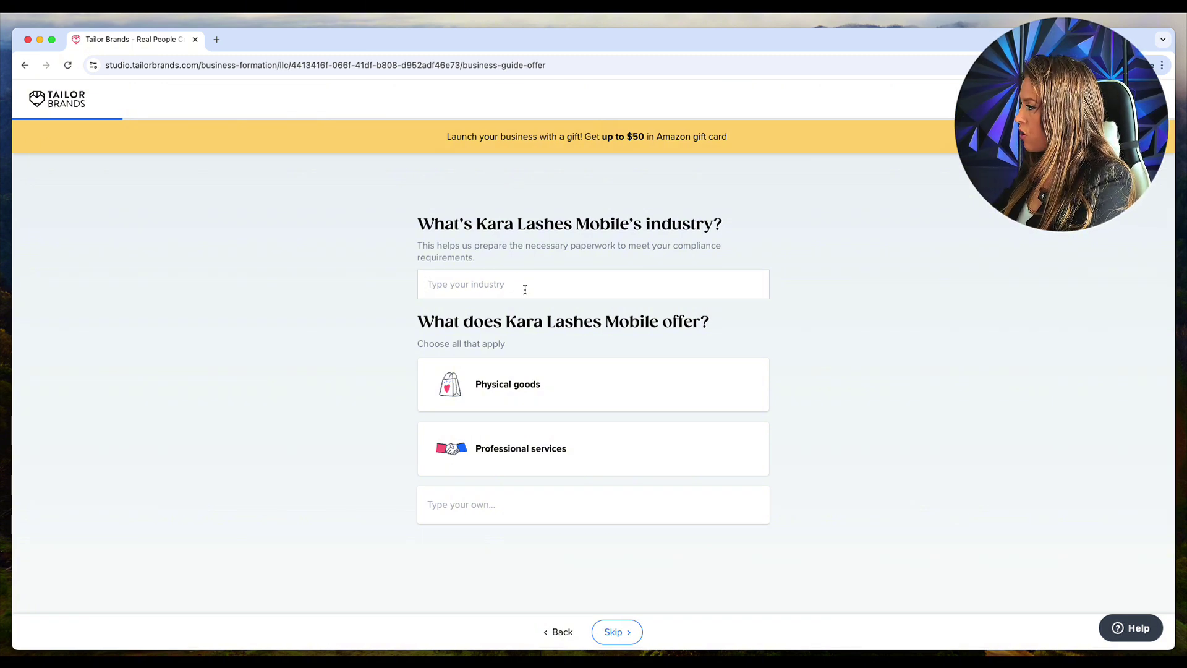
{"action": "type", "text": "e"}
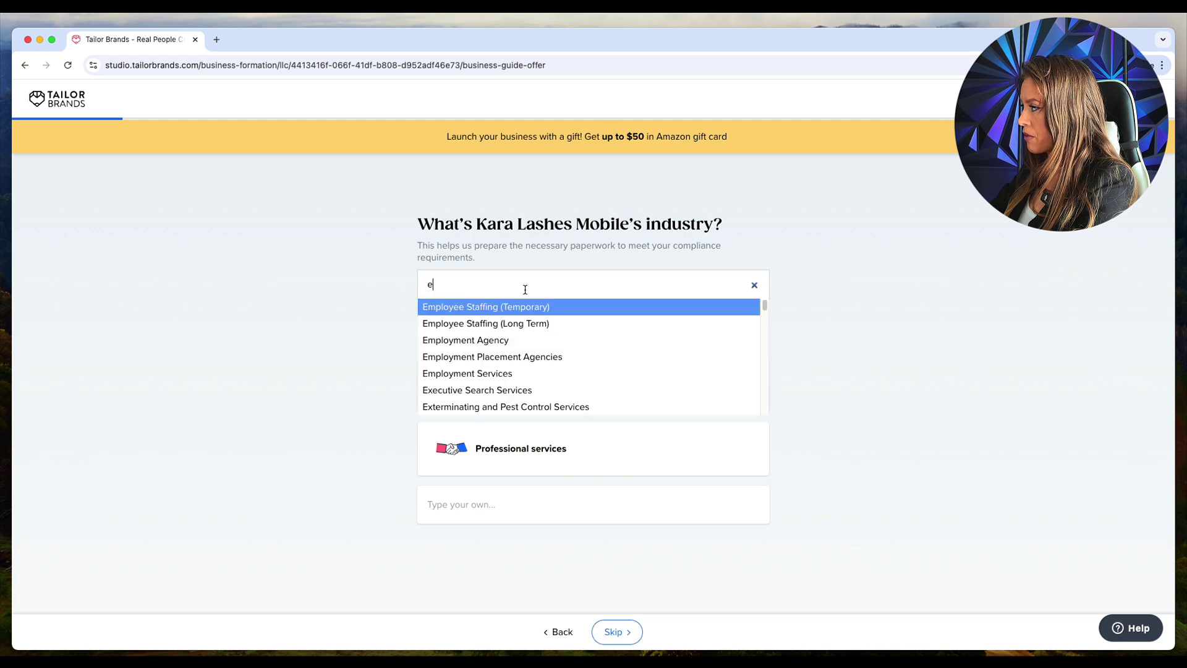
{"action": "scroll", "coordinate": [519, 315], "scroll_direction": "down", "scroll_amount": 10}
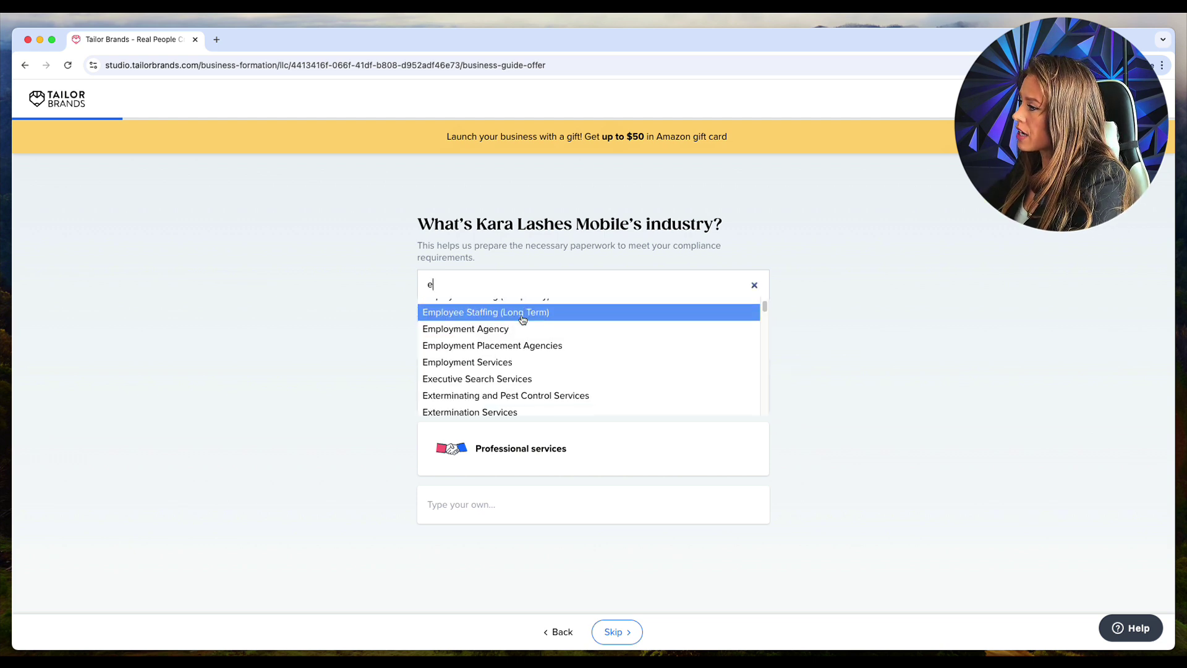
{"action": "scroll", "coordinate": [518, 322], "scroll_direction": "up", "scroll_amount": 5}
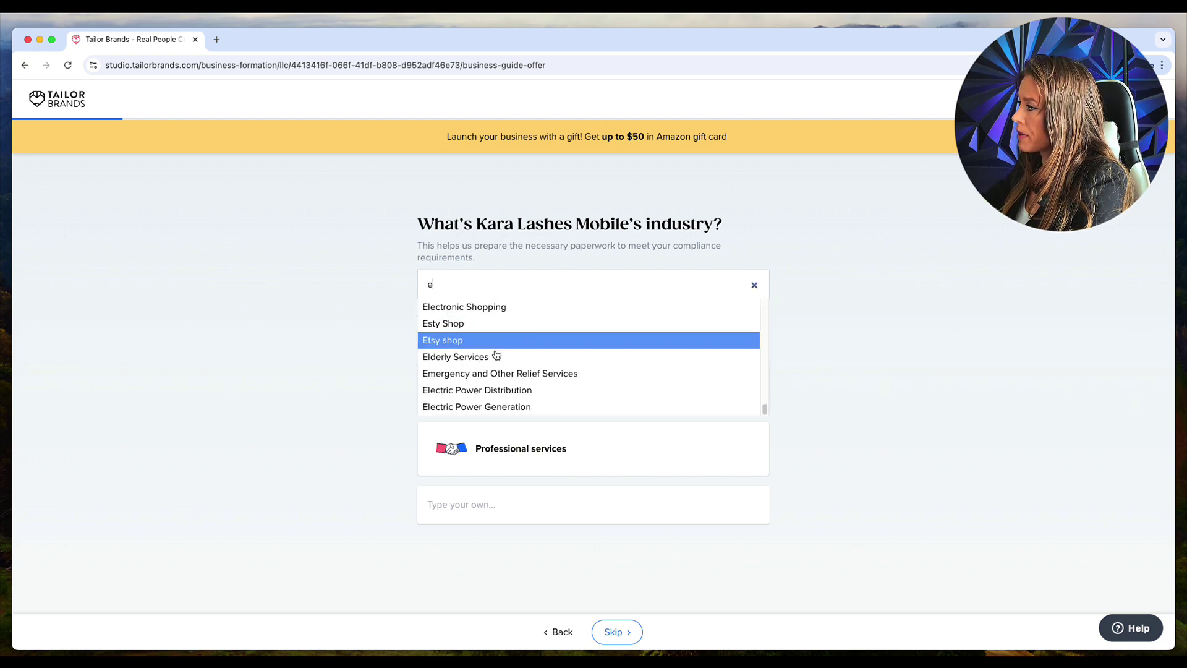
{"action": "scroll", "coordinate": [491, 368], "scroll_direction": "up", "scroll_amount": 3}
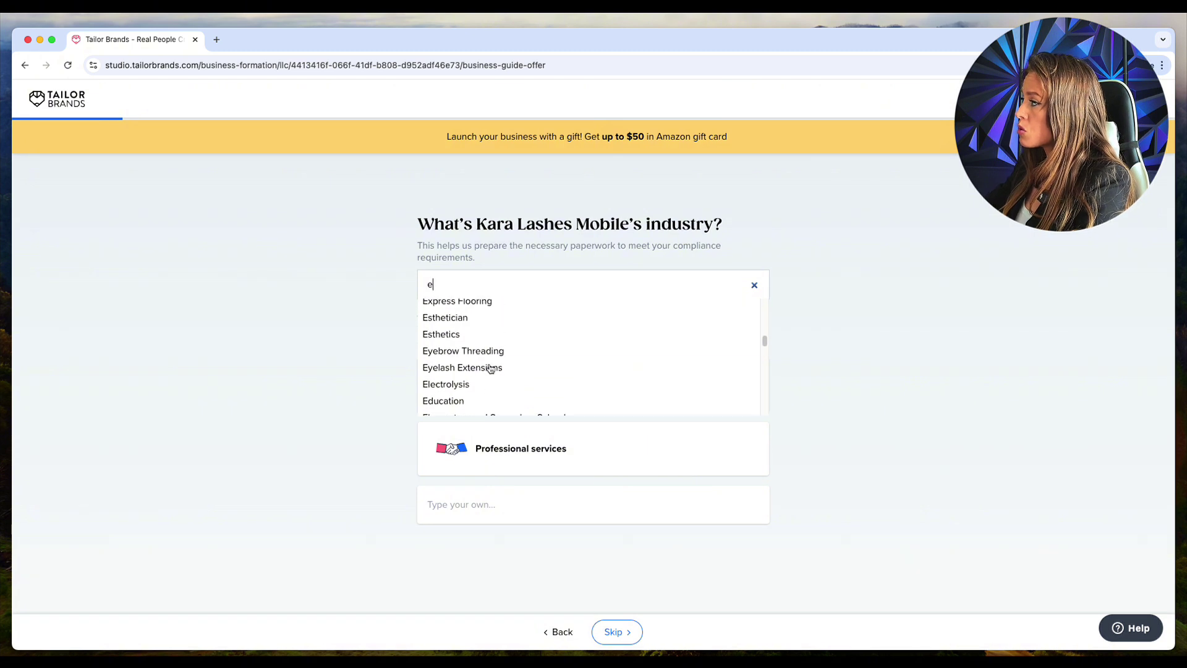
{"action": "type", "text": "y"}
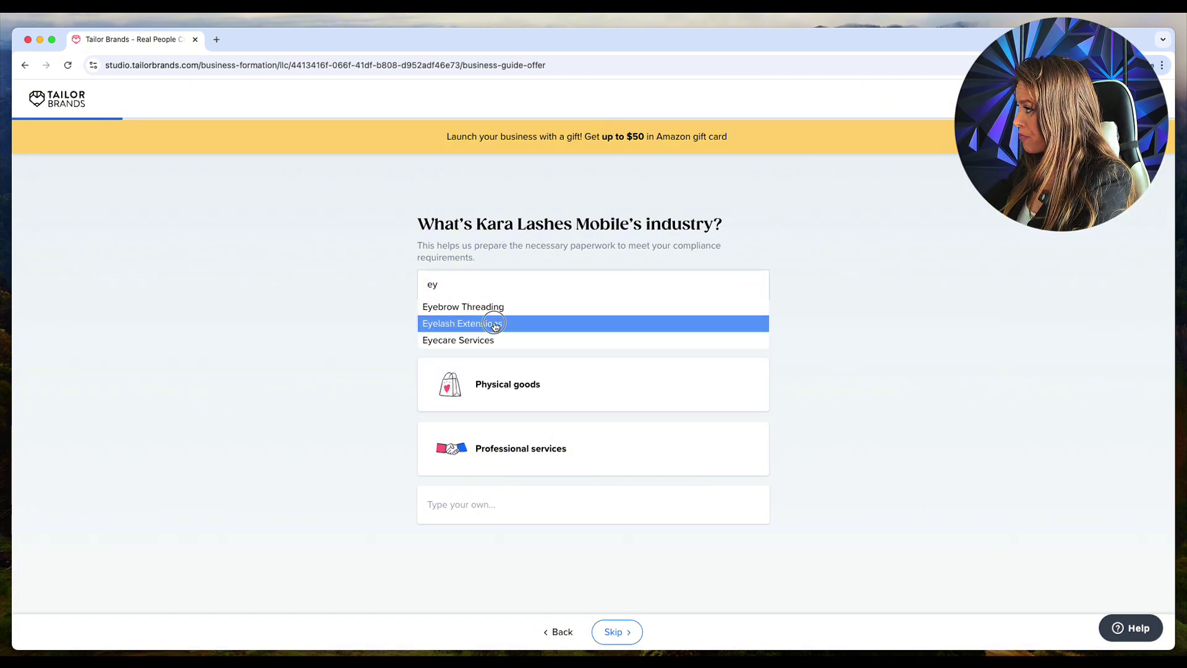
{"action": "left_click", "coordinate": [494, 324]}
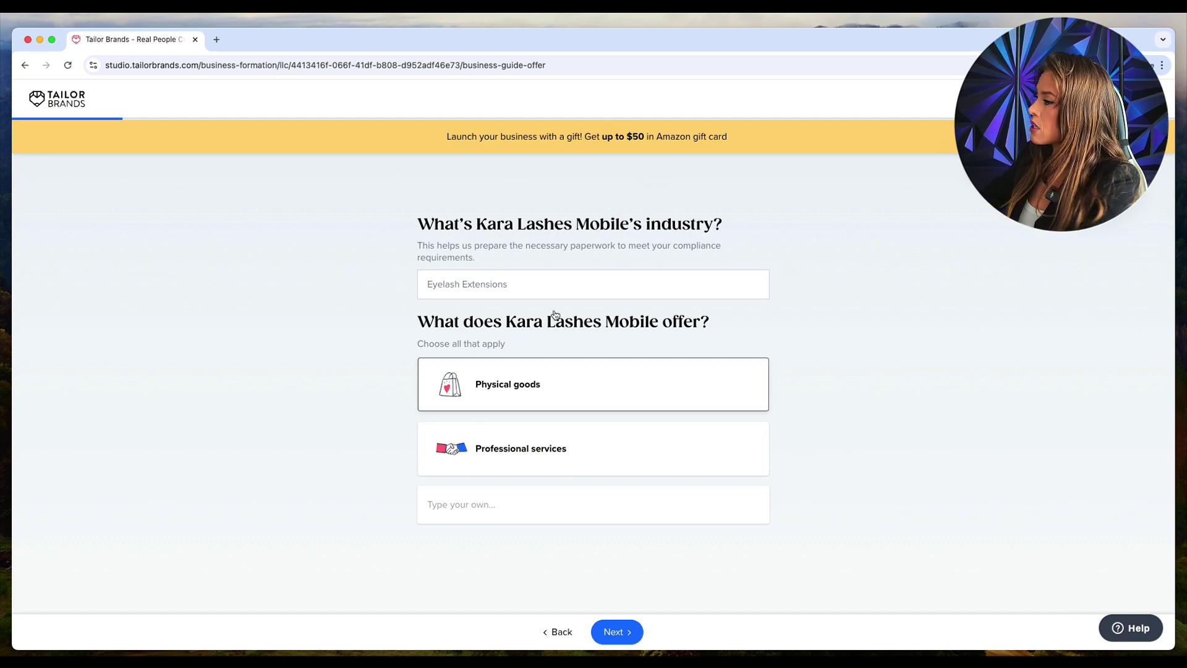
{"action": "left_click", "coordinate": [547, 448]}
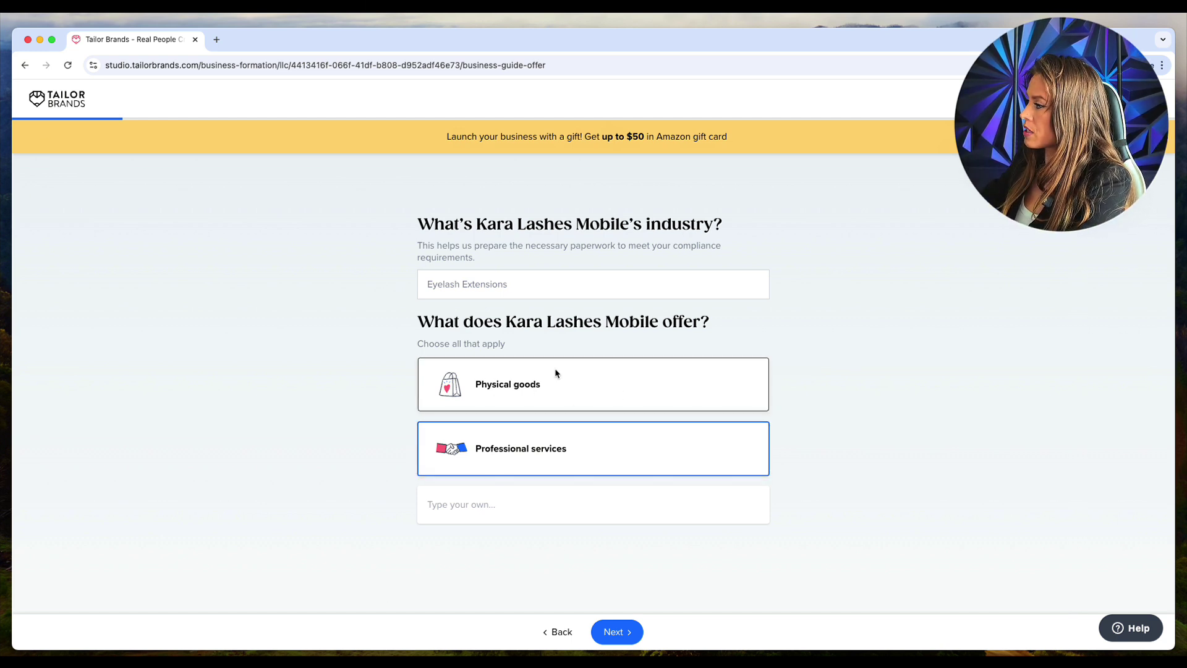
{"action": "left_click", "coordinate": [623, 631]}
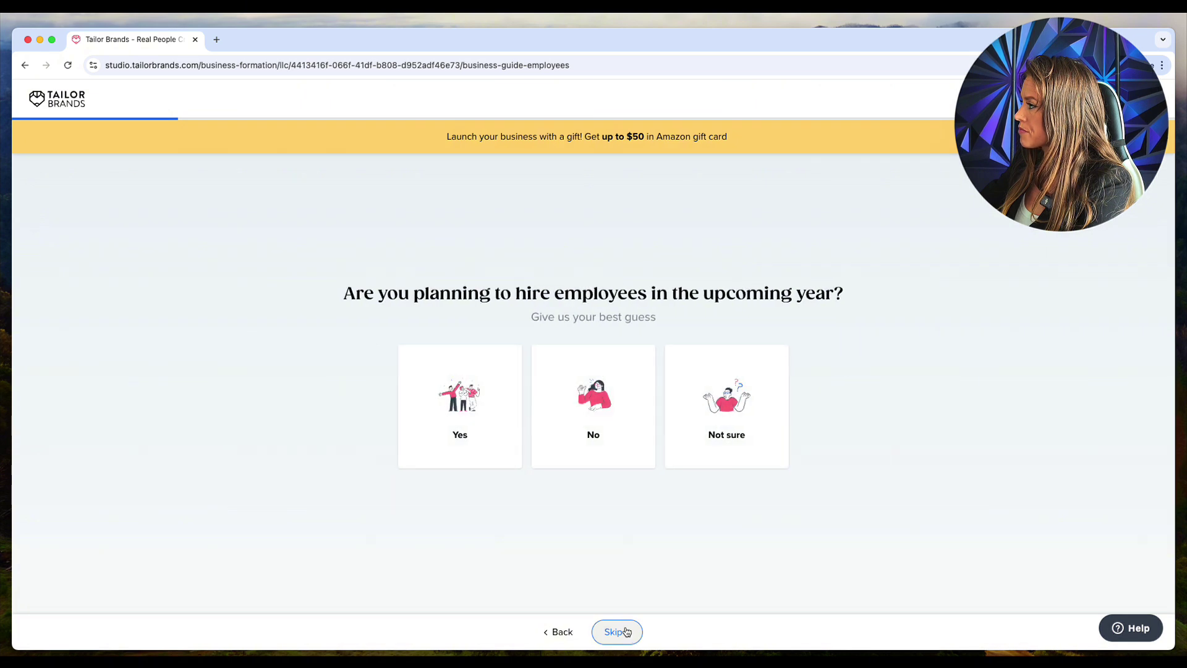
Step: Answer No to hiring employees in the next year and continue
{"action": "left_click", "coordinate": [584, 391]}
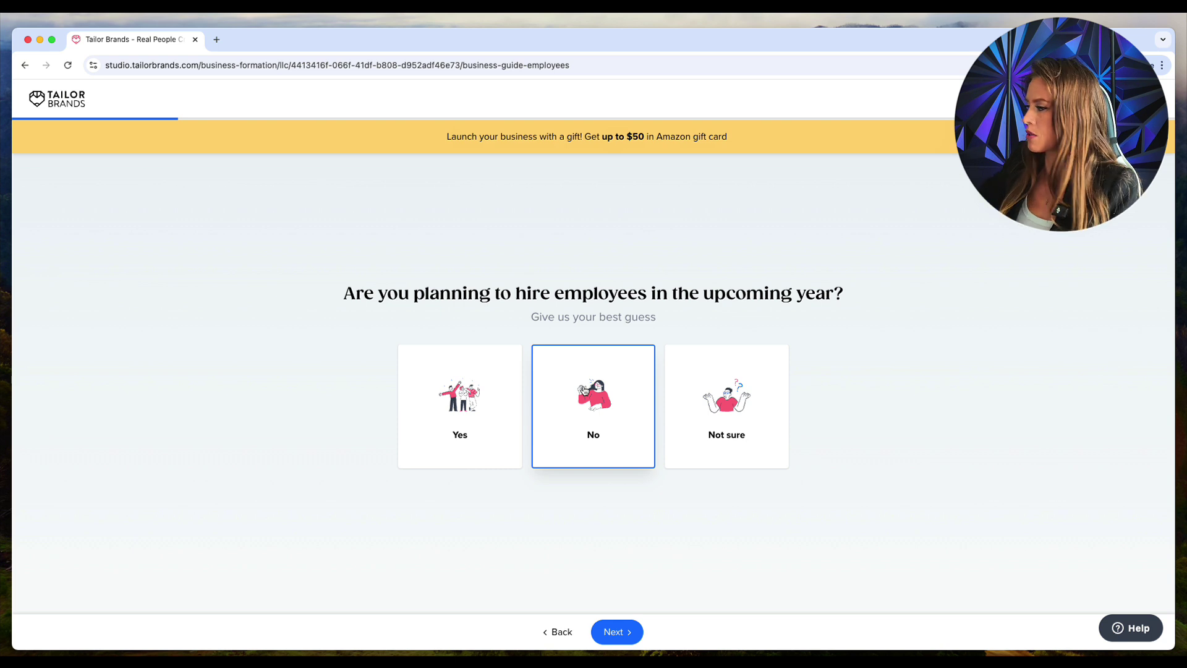
{"action": "left_click", "coordinate": [618, 631]}
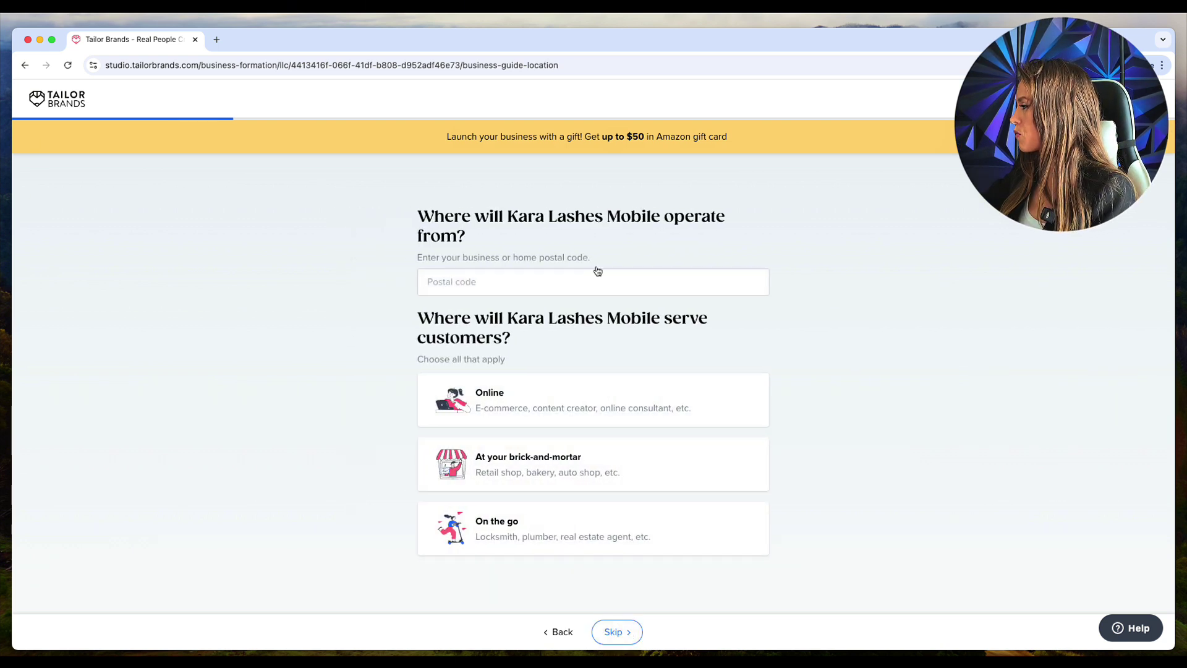
Step: Enter the business postal code, choose On the go and Online service, and continue
{"action": "left_click", "coordinate": [565, 275]}
{"action": "type", "text": "3"}
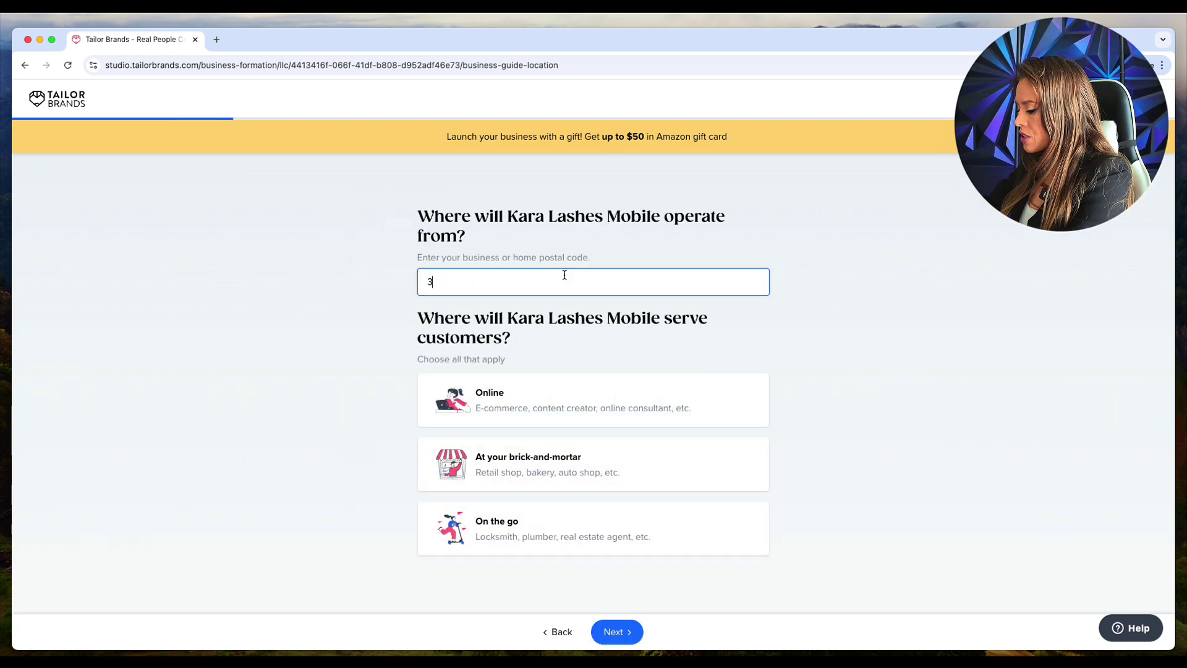
{"action": "type", "text": "3137"}
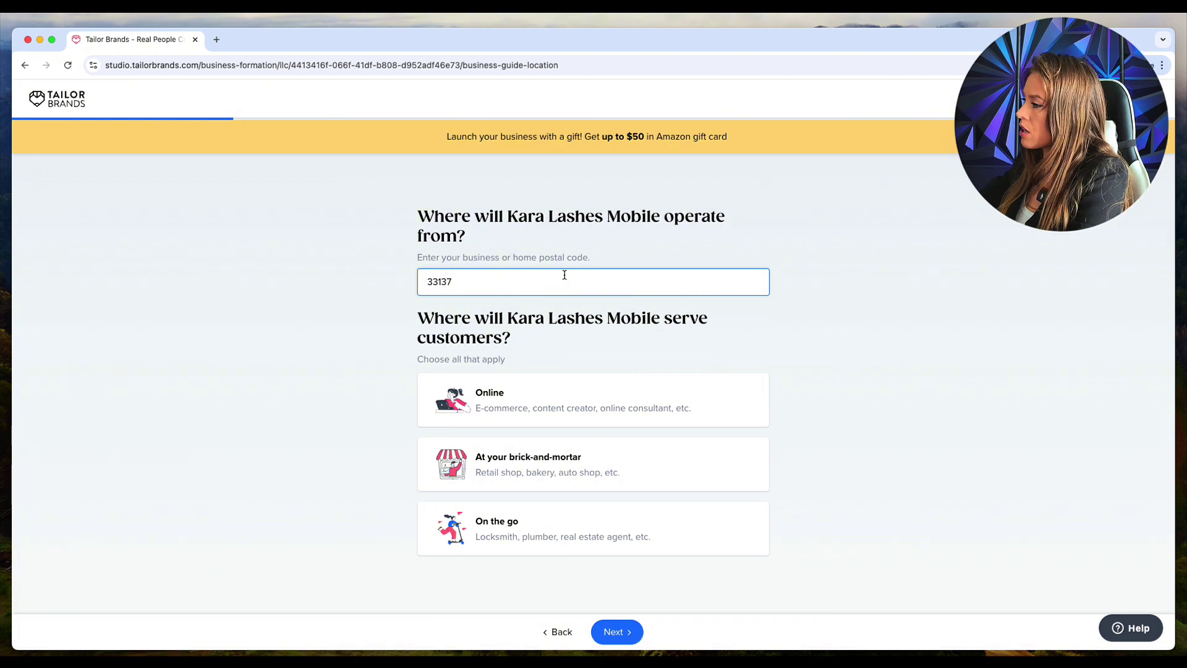
{"action": "left_click", "coordinate": [375, 355]}
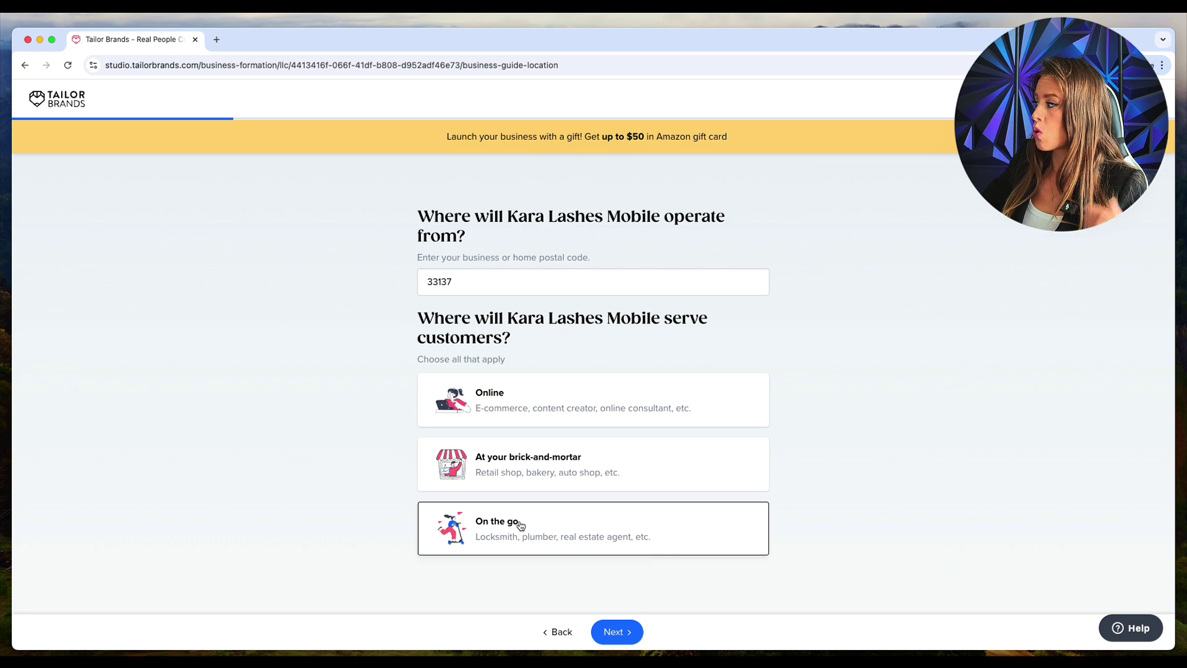
{"action": "left_click", "coordinate": [551, 525]}
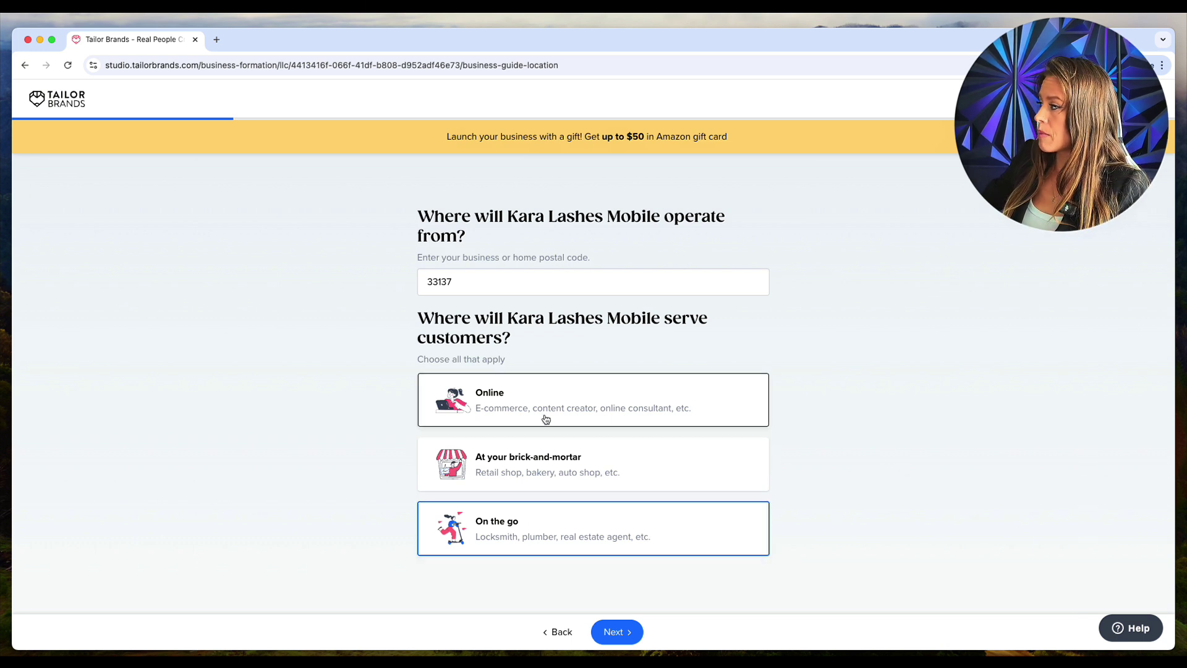
{"action": "left_click", "coordinate": [665, 416]}
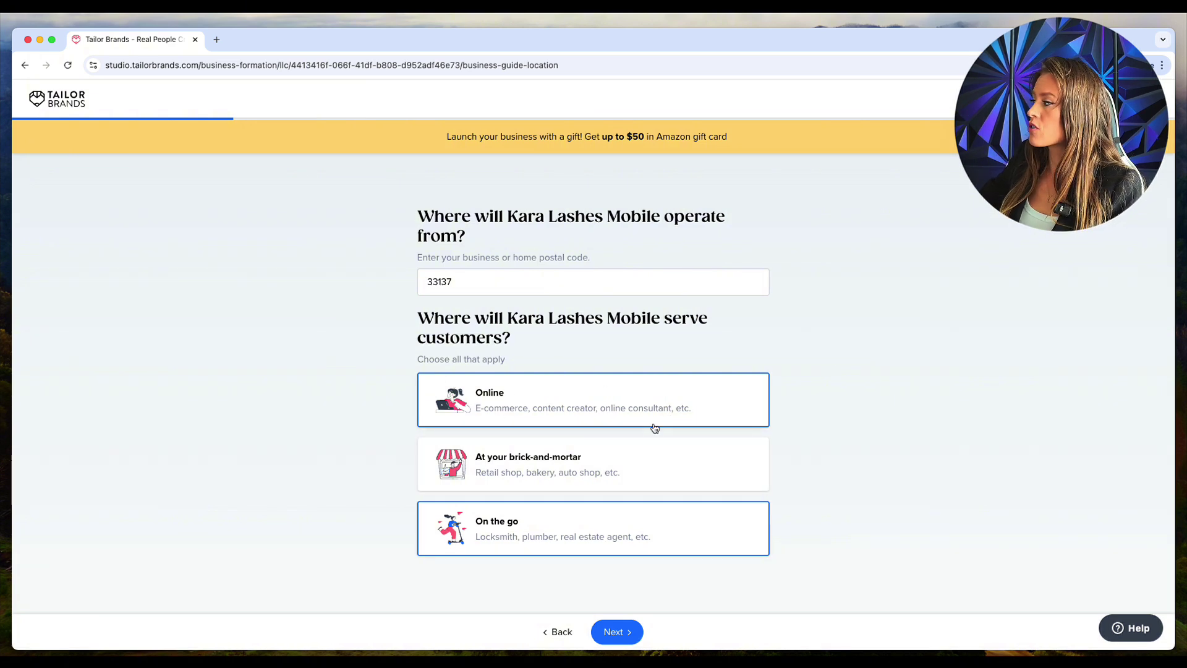
{"action": "left_click", "coordinate": [617, 631]}
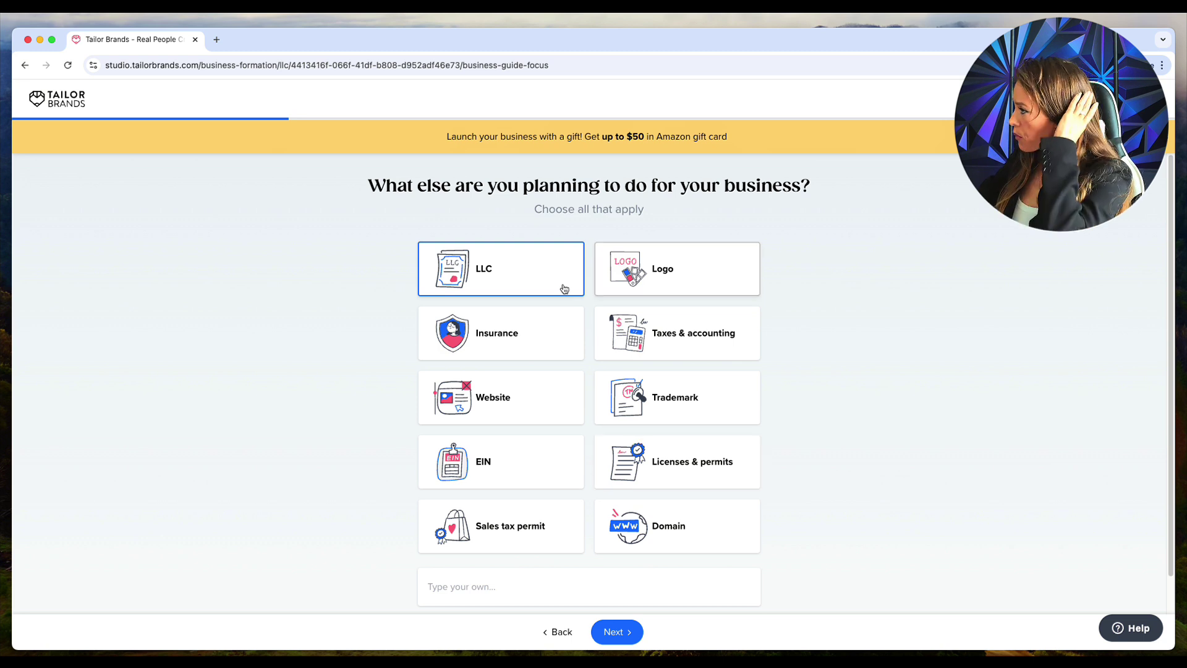
Step: Select LLC and EIN as the other plans for the business
{"action": "left_click", "coordinate": [559, 276]}
{"action": "left_click", "coordinate": [559, 277]}
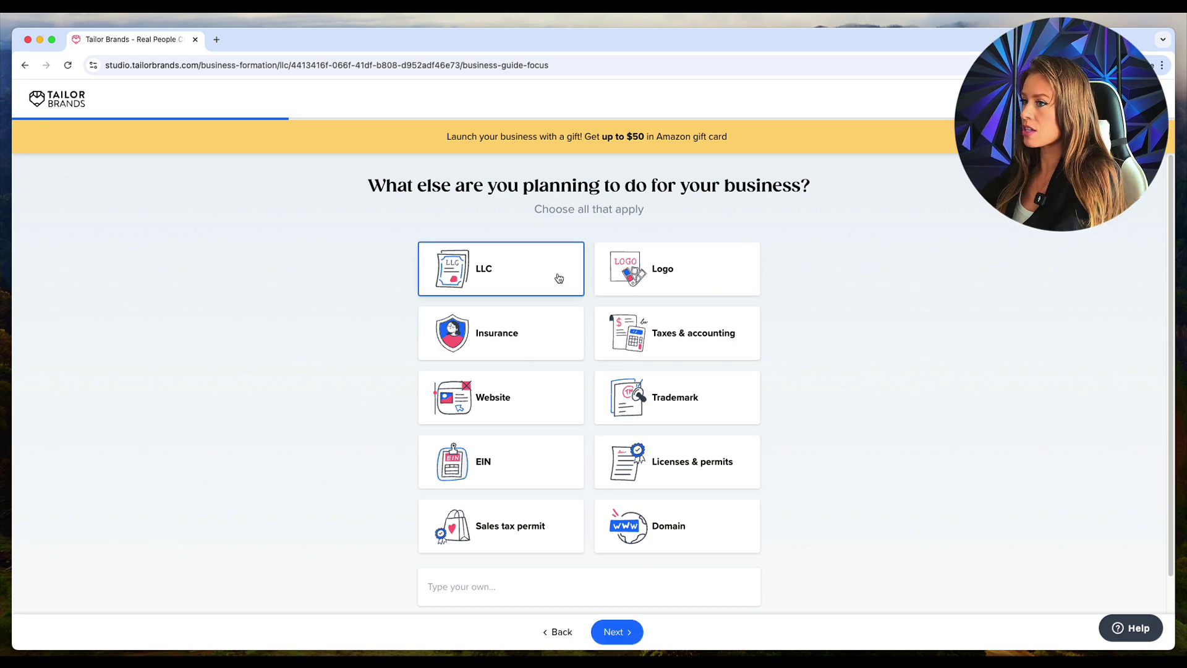
{"action": "left_click", "coordinate": [495, 470]}
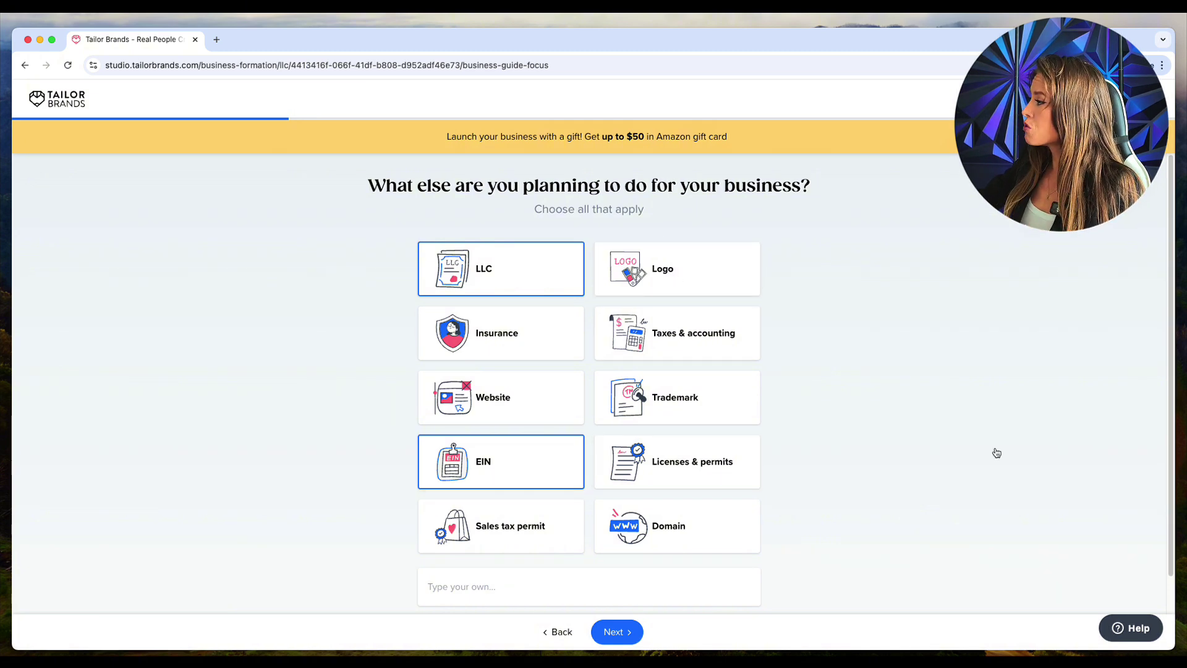
Step: Continue past the planning question and skip the already-done checklist
{"action": "left_click", "coordinate": [615, 633]}
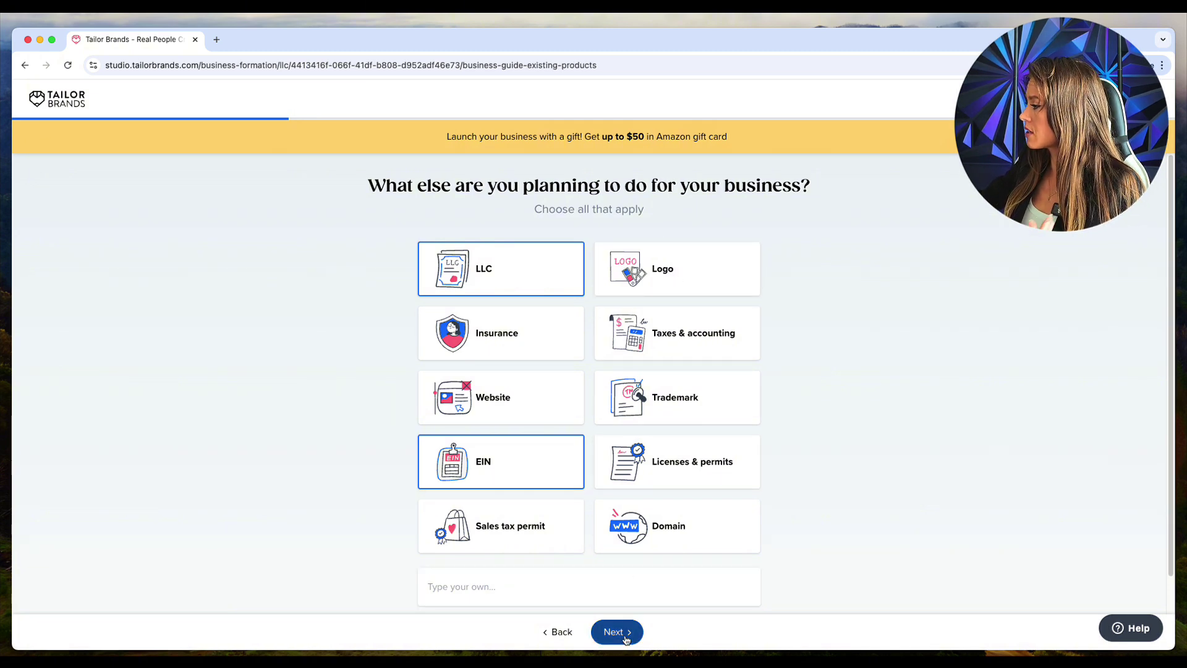
{"action": "scroll", "coordinate": [597, 411], "scroll_direction": "down", "scroll_amount": 5}
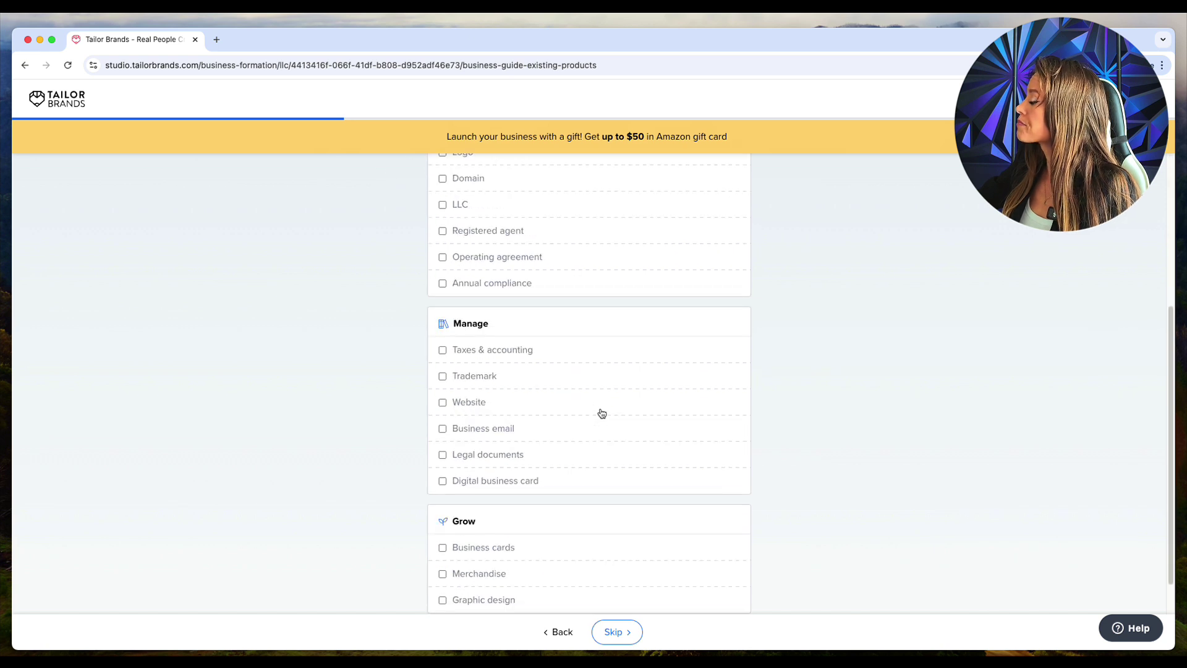
{"action": "left_click", "coordinate": [619, 640]}
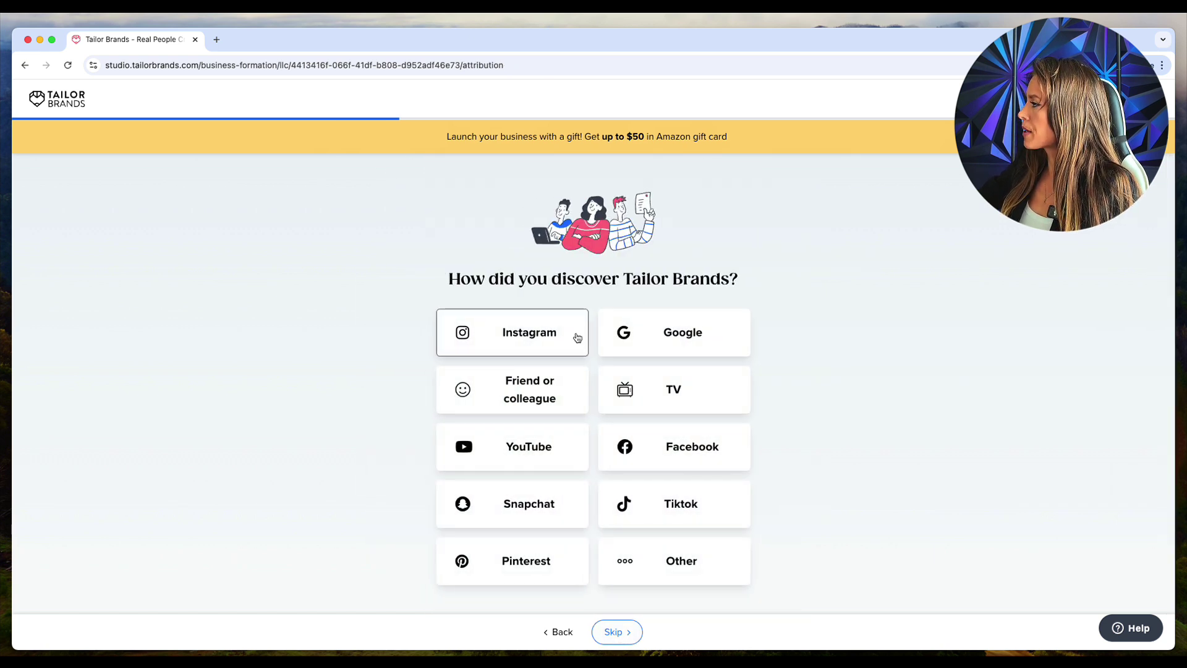
Step: Choose YouTube as the discovery source and move past the coaching program page
{"action": "left_click", "coordinate": [512, 462]}
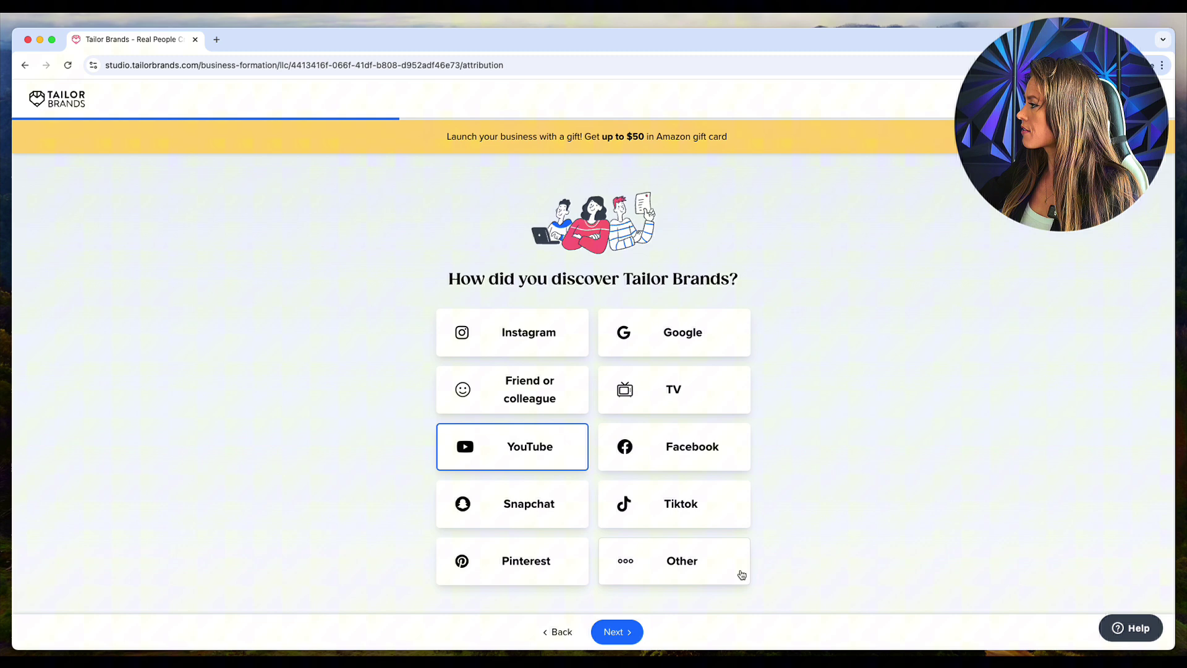
{"action": "left_click", "coordinate": [617, 631]}
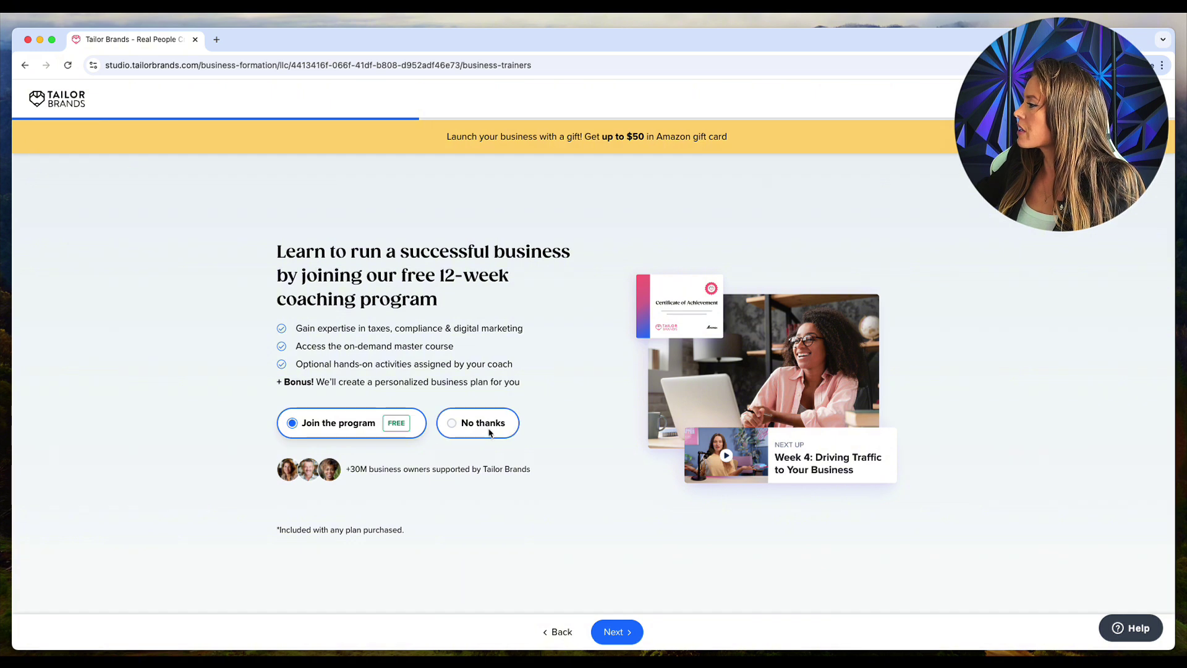
{"action": "left_click", "coordinate": [636, 628]}
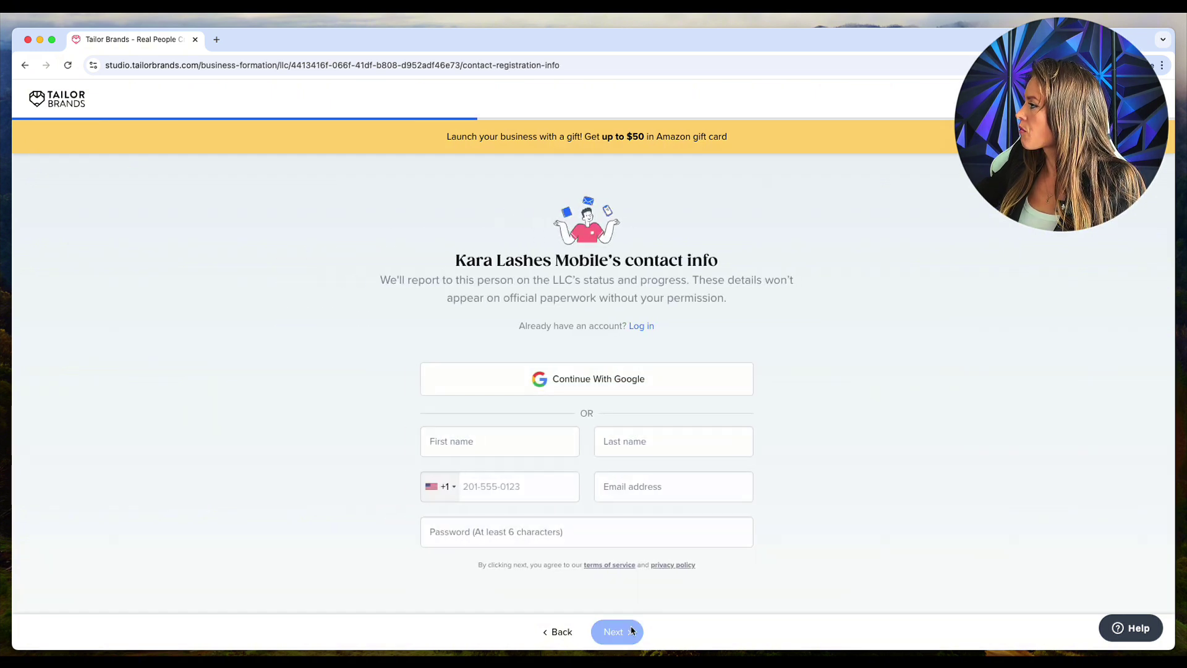
Step: Enter the contact's first name, last name and phone number
{"action": "left_click", "coordinate": [501, 455]}
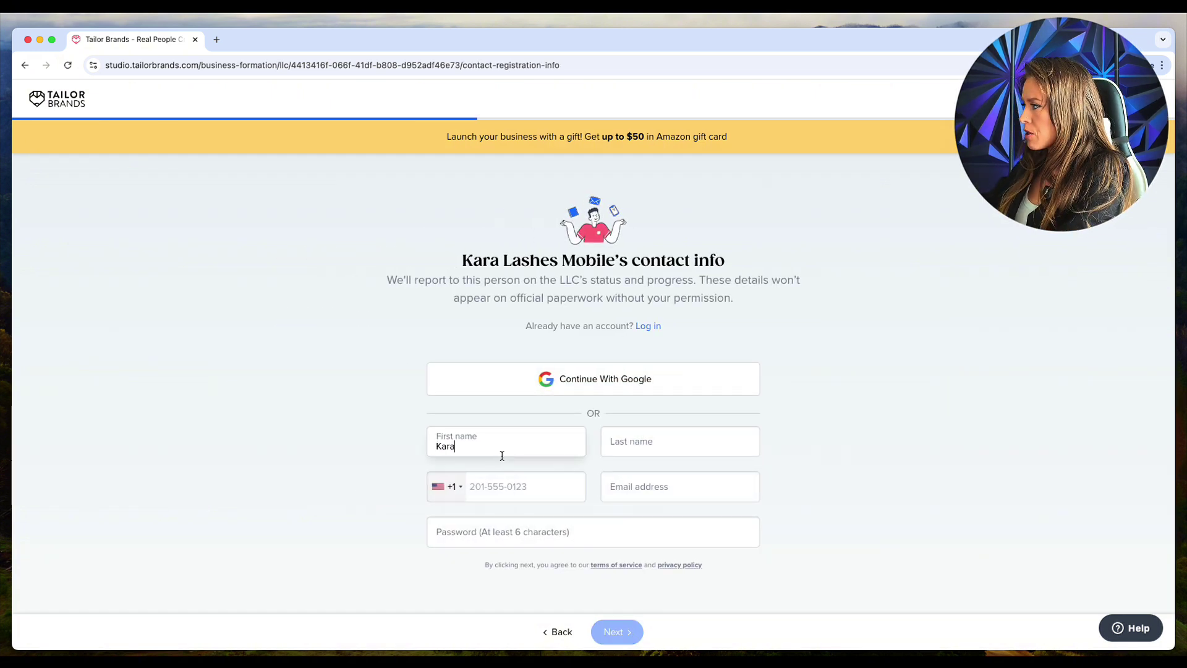
{"action": "key", "text": "Tab"}
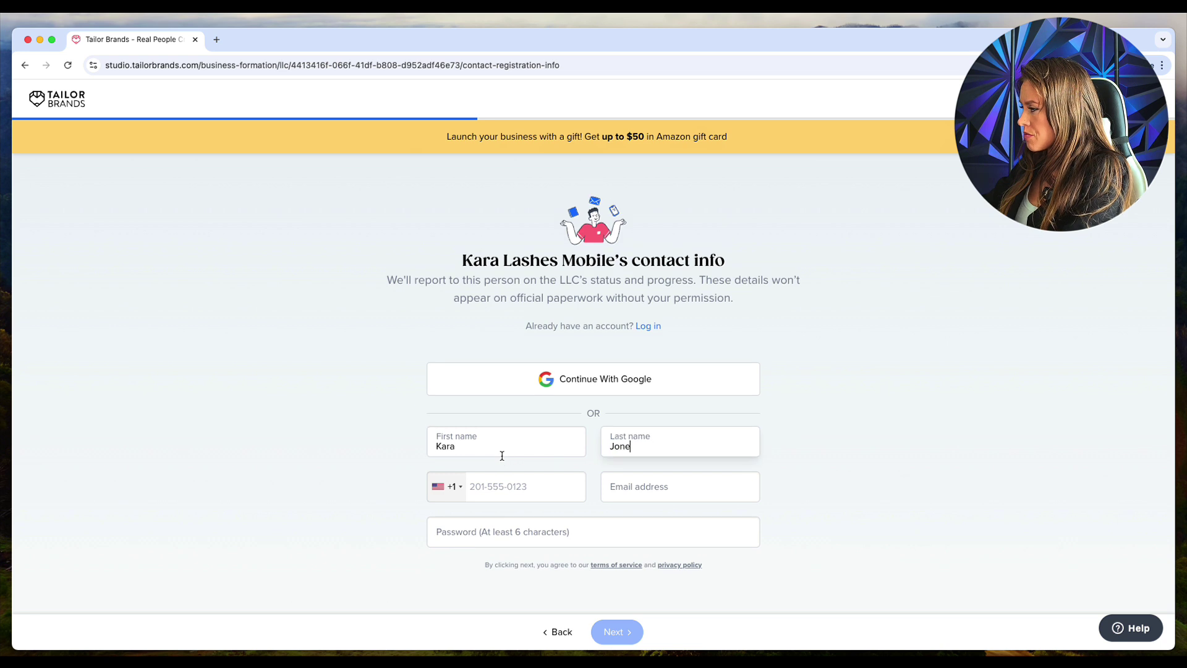
{"action": "key", "text": "Tab"}
Step: Fill in the contact's e-mail address and account password, then submit the details
{"action": "key", "text": "Tab"}
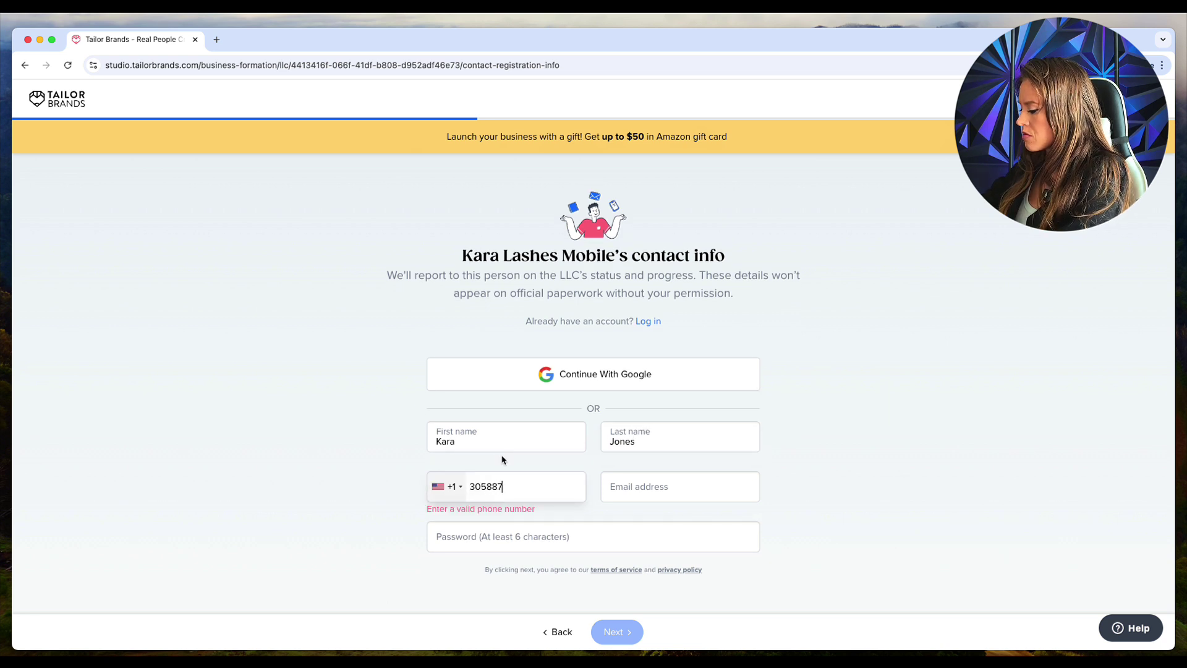
{"action": "key", "text": "Tab"}
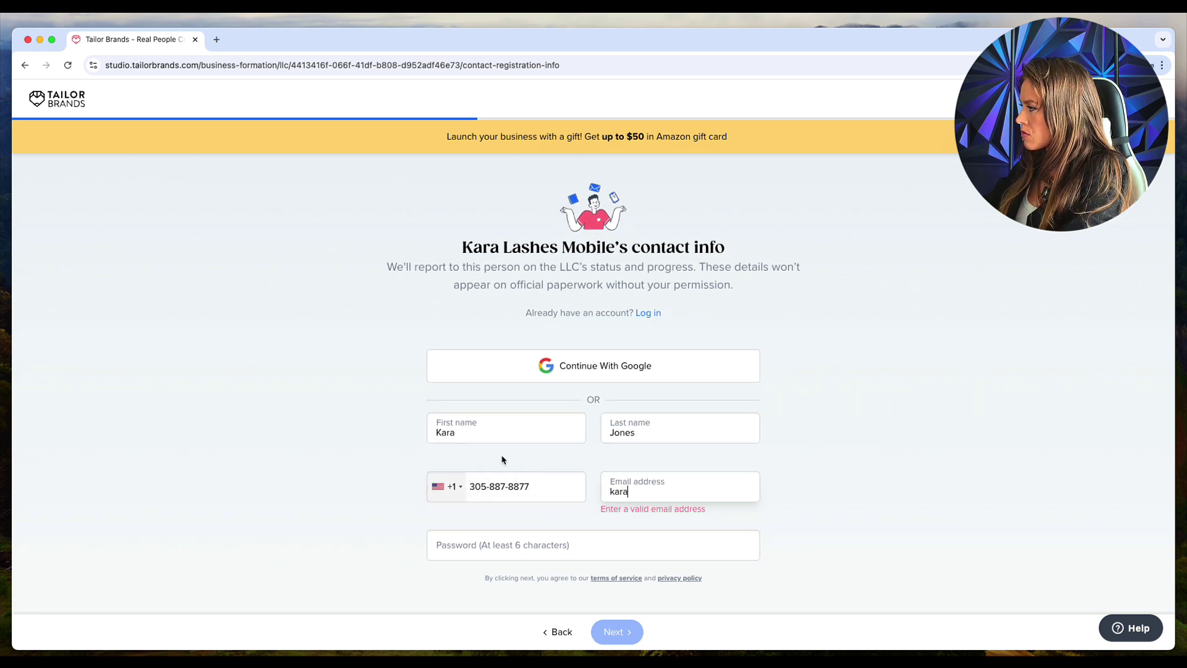
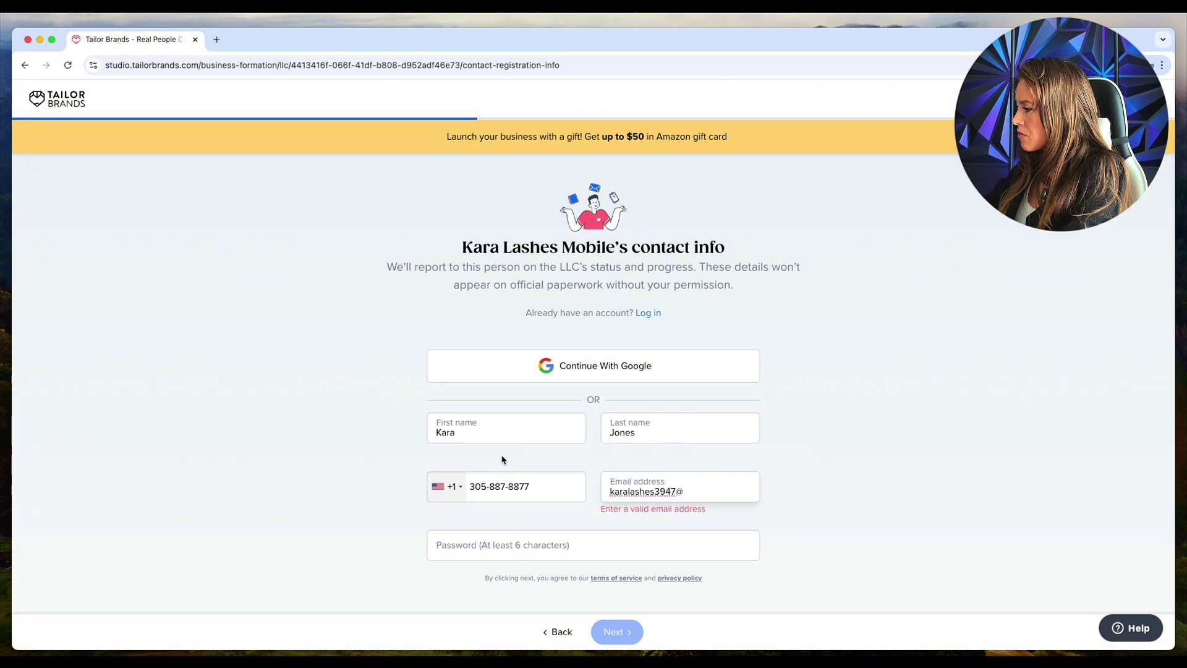
{"action": "key", "text": "Tab"}
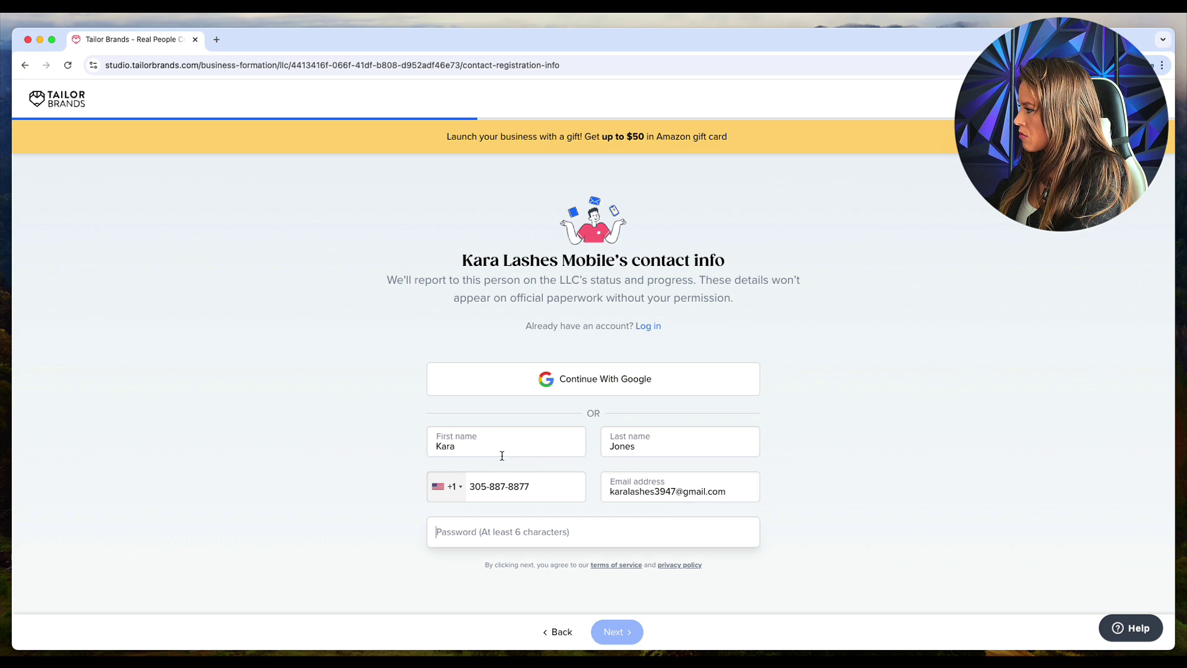
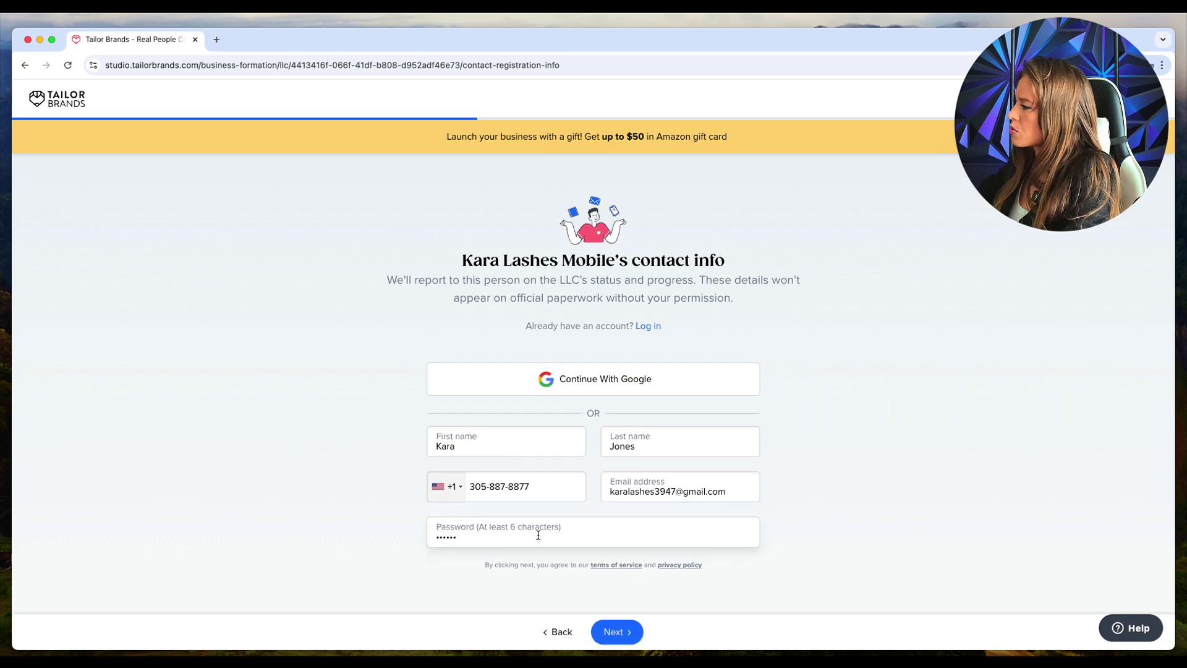
{"action": "left_click", "coordinate": [621, 631]}
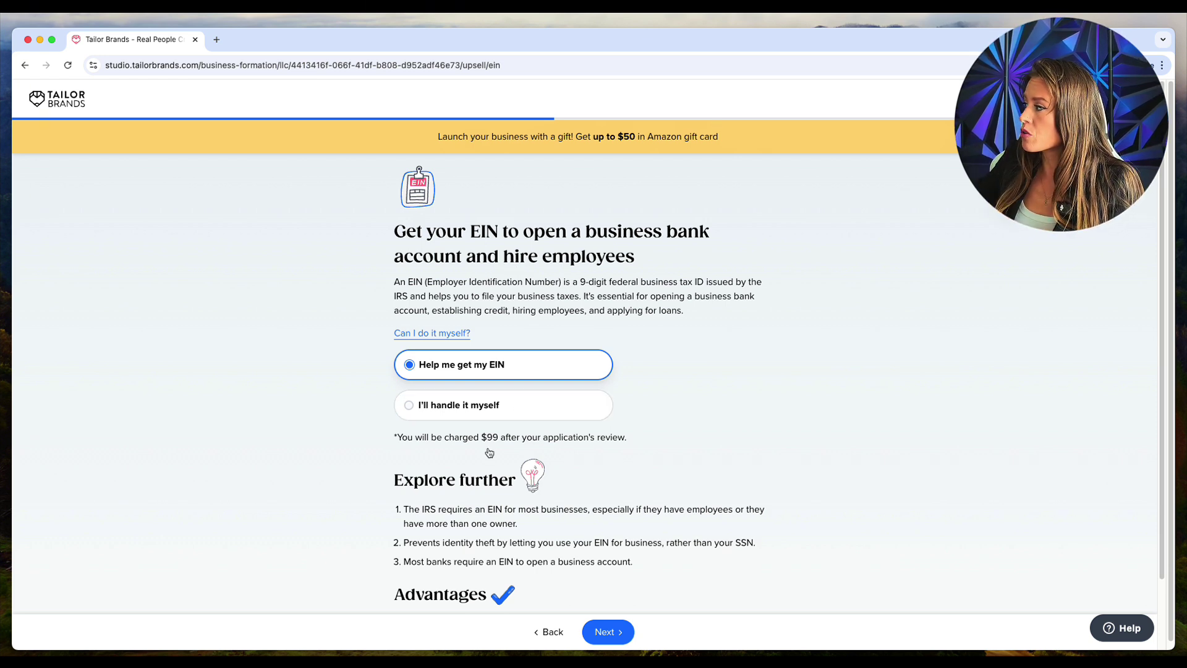
Step: Keep 'Help me get my EIN' ($99) selected rather than handling the EIN yourself
{"action": "left_click", "coordinate": [502, 413]}
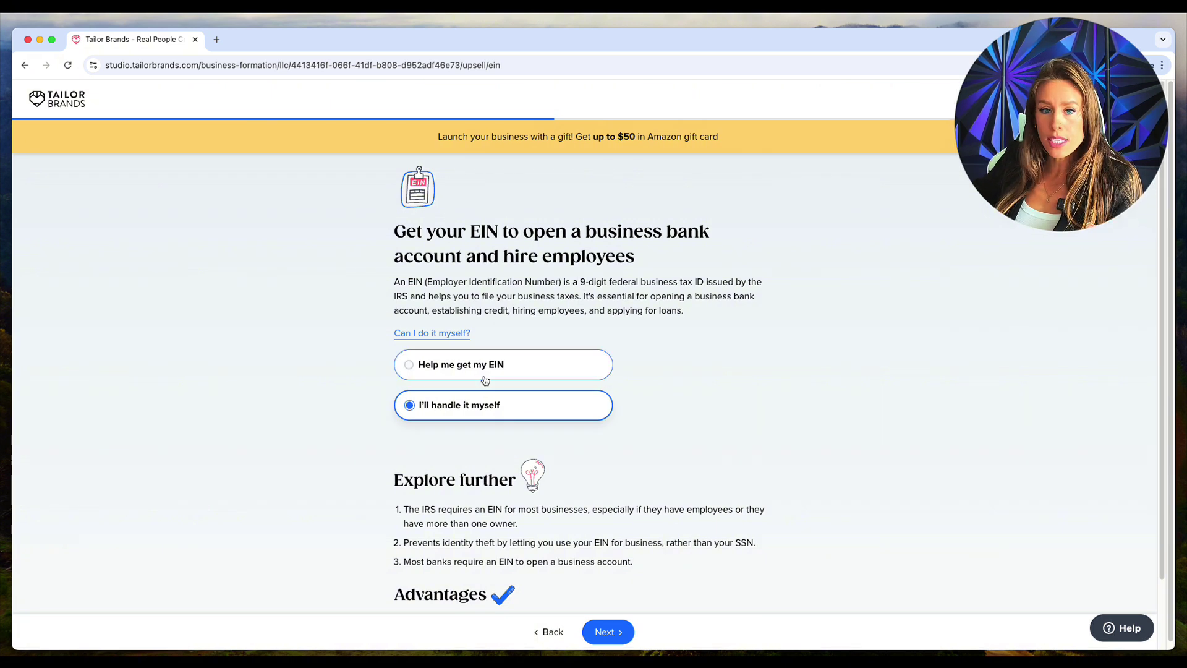
{"action": "left_click", "coordinate": [485, 378]}
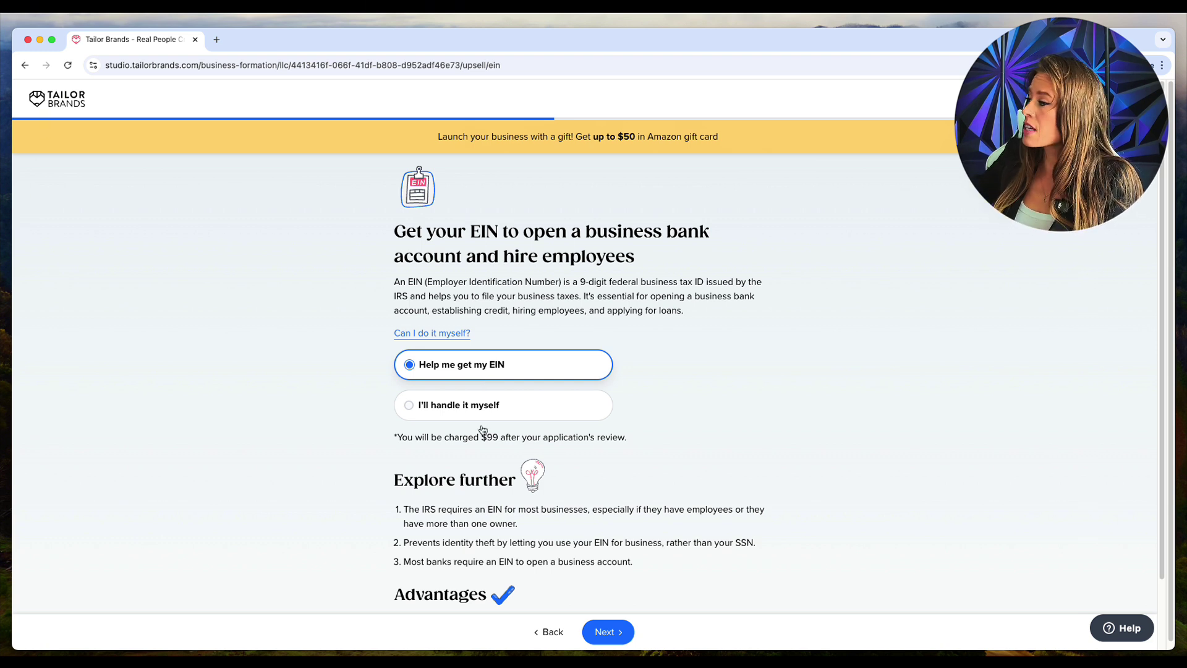
{"action": "left_click_drag", "start_coordinate": [502, 437], "coordinate": [479, 437]}
{"action": "left_click", "coordinate": [473, 365]}
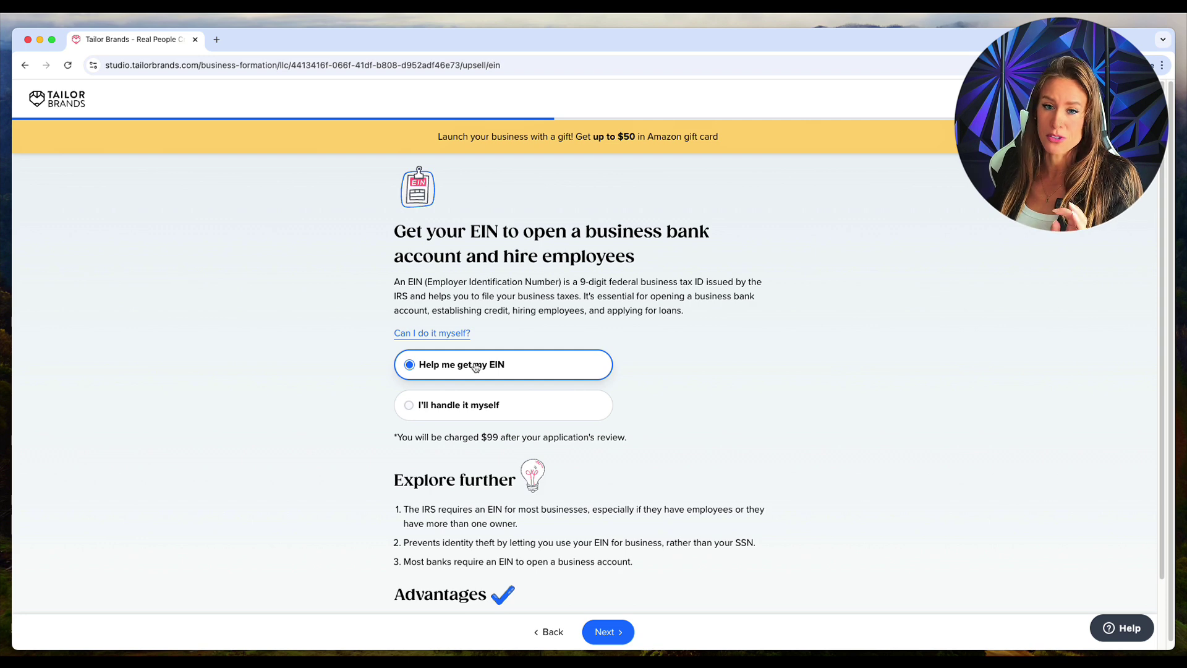
Step: Continue to the registered agent question and highlight 'registered agent' in its heading
{"action": "left_click", "coordinate": [607, 631]}
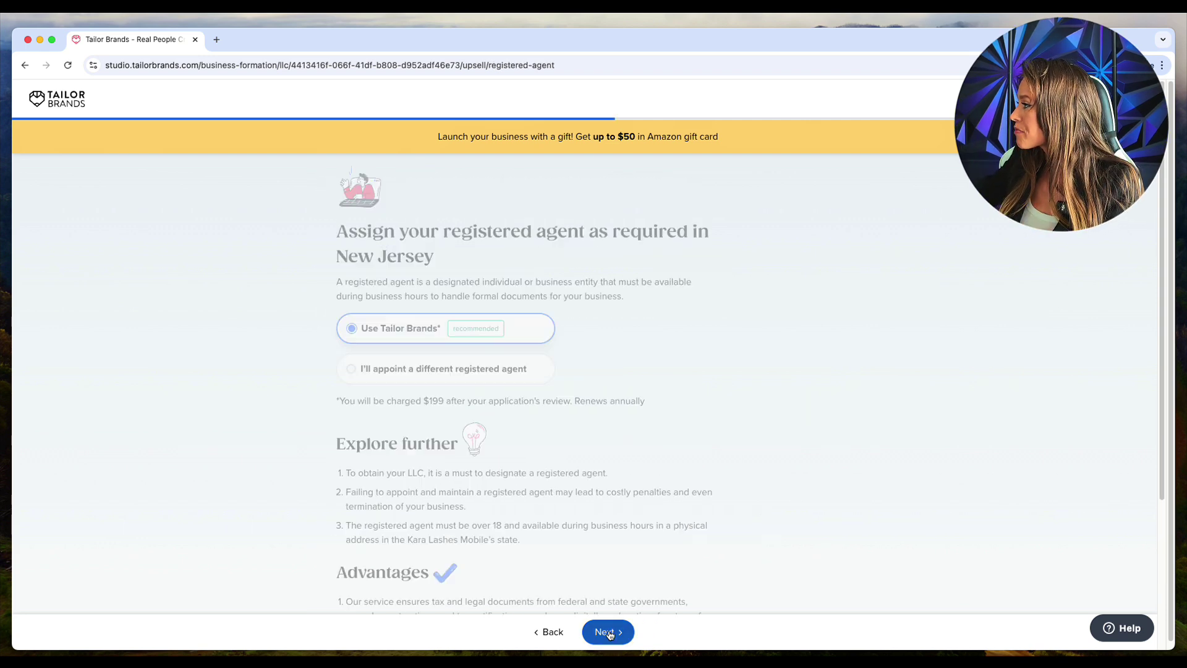
{"action": "left_click_drag", "start_coordinate": [408, 230], "coordinate": [590, 254]}
{"action": "left_click", "coordinate": [591, 253]}
{"action": "left_click_drag", "start_coordinate": [502, 231], "coordinate": [640, 240]}
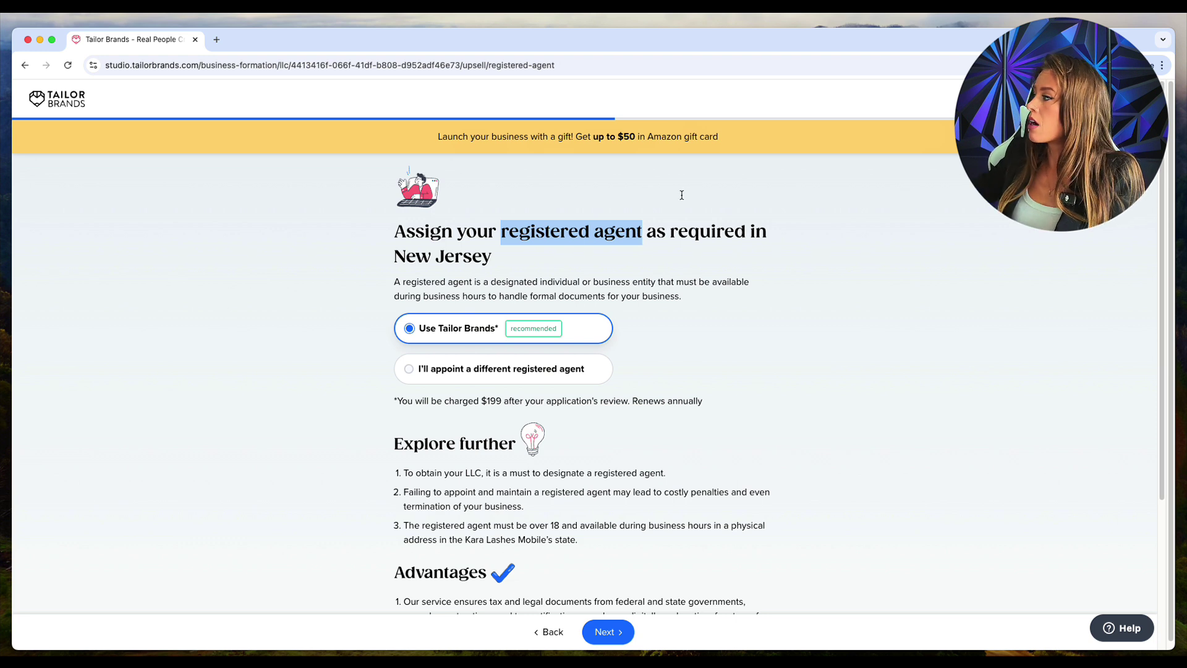
Step: Choose to appoint a different registered agent and confirm declining the $199 service
{"action": "left_click", "coordinate": [443, 381]}
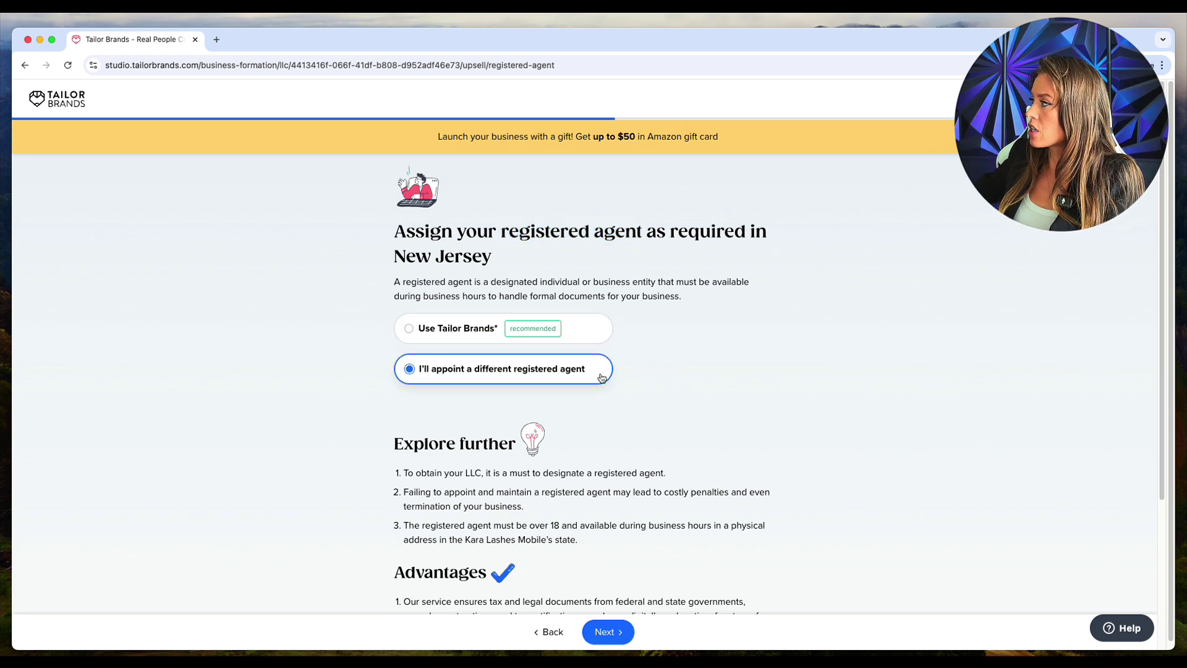
{"action": "left_click_drag", "start_coordinate": [501, 230], "coordinate": [643, 236]}
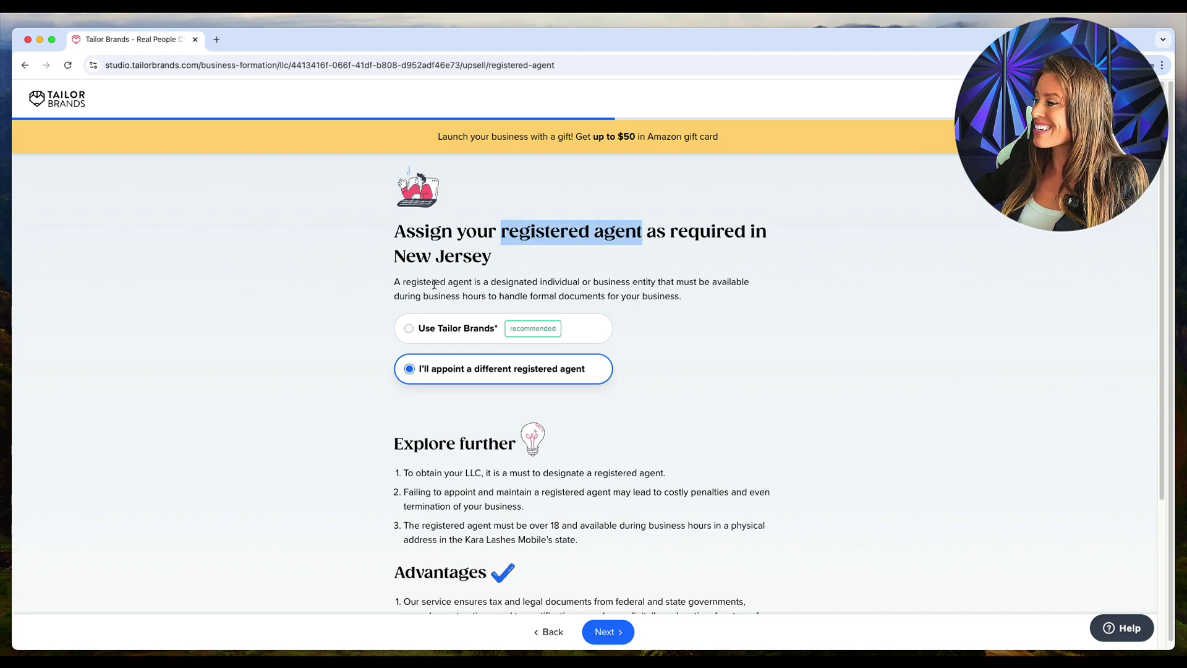
{"action": "left_click", "coordinate": [544, 257]}
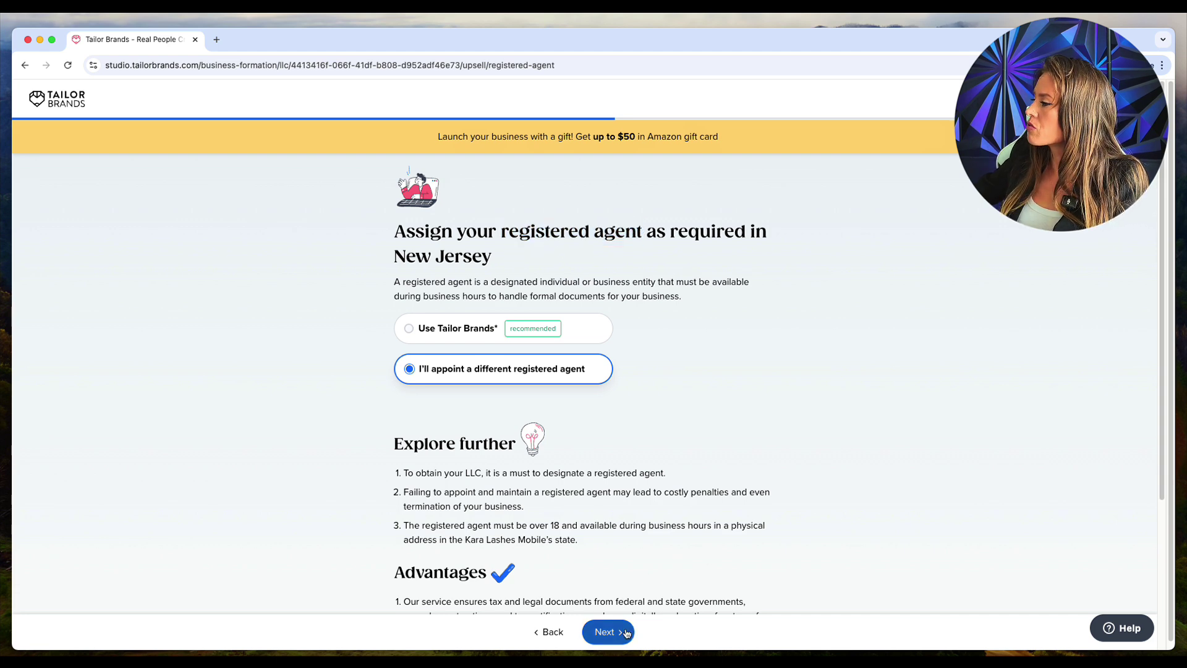
{"action": "left_click", "coordinate": [608, 631]}
{"action": "left_click", "coordinate": [652, 465]}
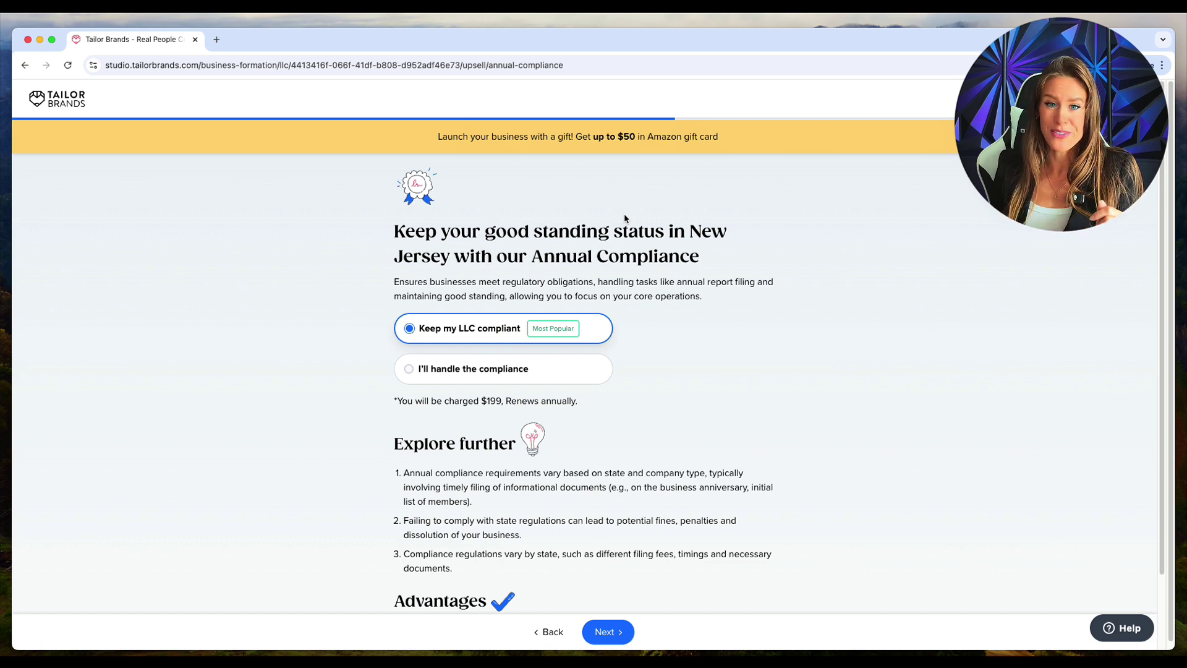
Step: Select 'I'll handle the compliance' so the $199 annual compliance charge is dropped
{"action": "left_click", "coordinate": [514, 369]}
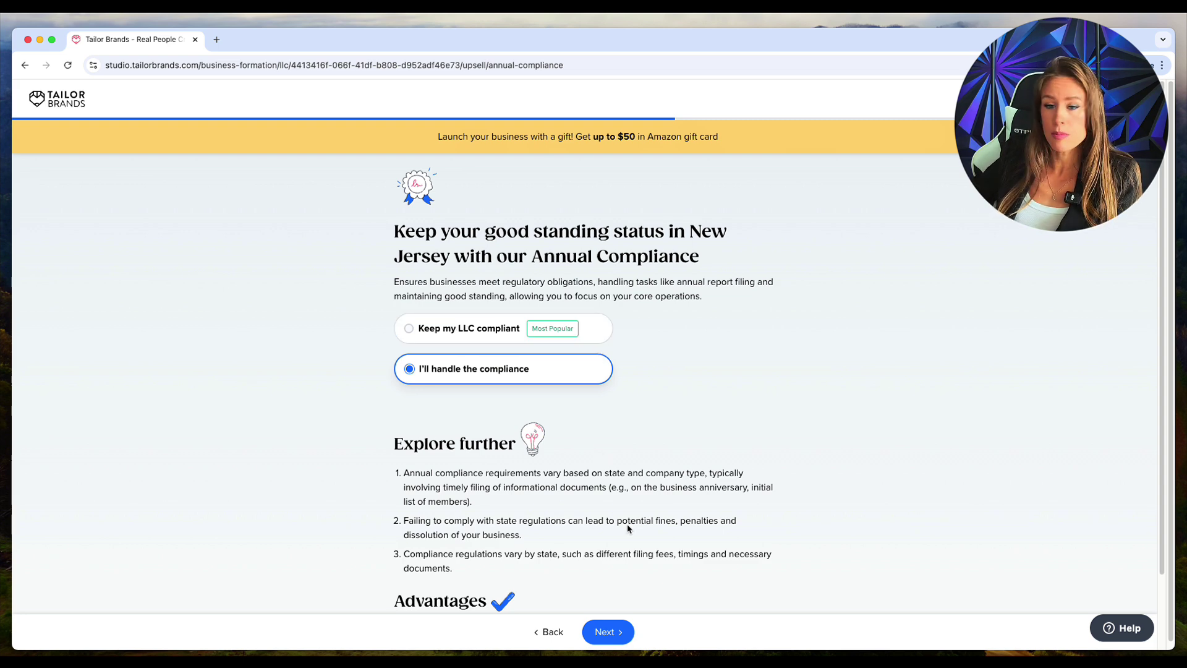
Step: Decline the Branding Toolkit offer with 'I don't want the tools'
{"action": "left_click", "coordinate": [604, 631]}
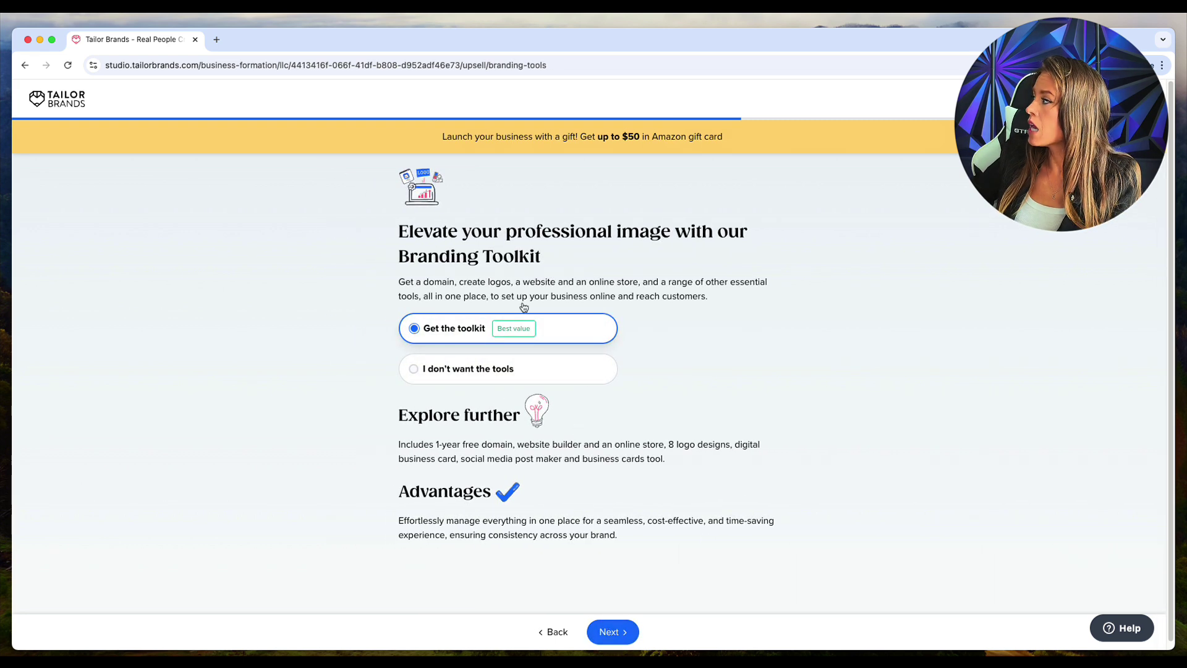
{"action": "left_click_drag", "start_coordinate": [393, 254], "coordinate": [603, 263]}
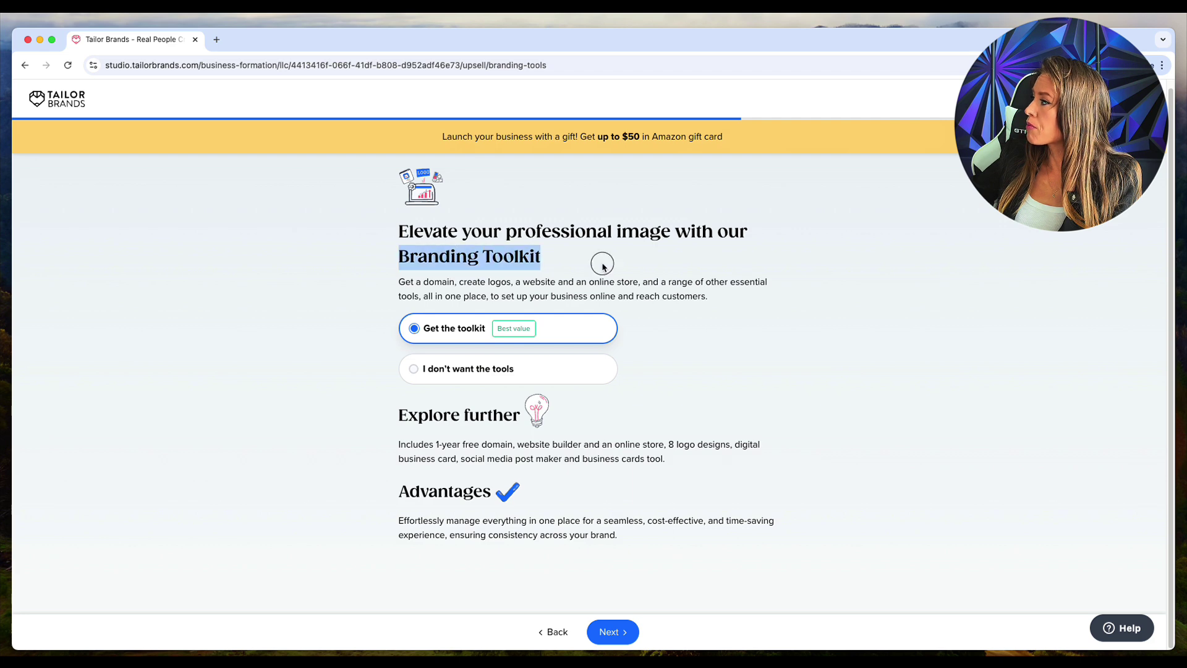
{"action": "left_click", "coordinate": [472, 370]}
{"action": "left_click", "coordinate": [624, 633]}
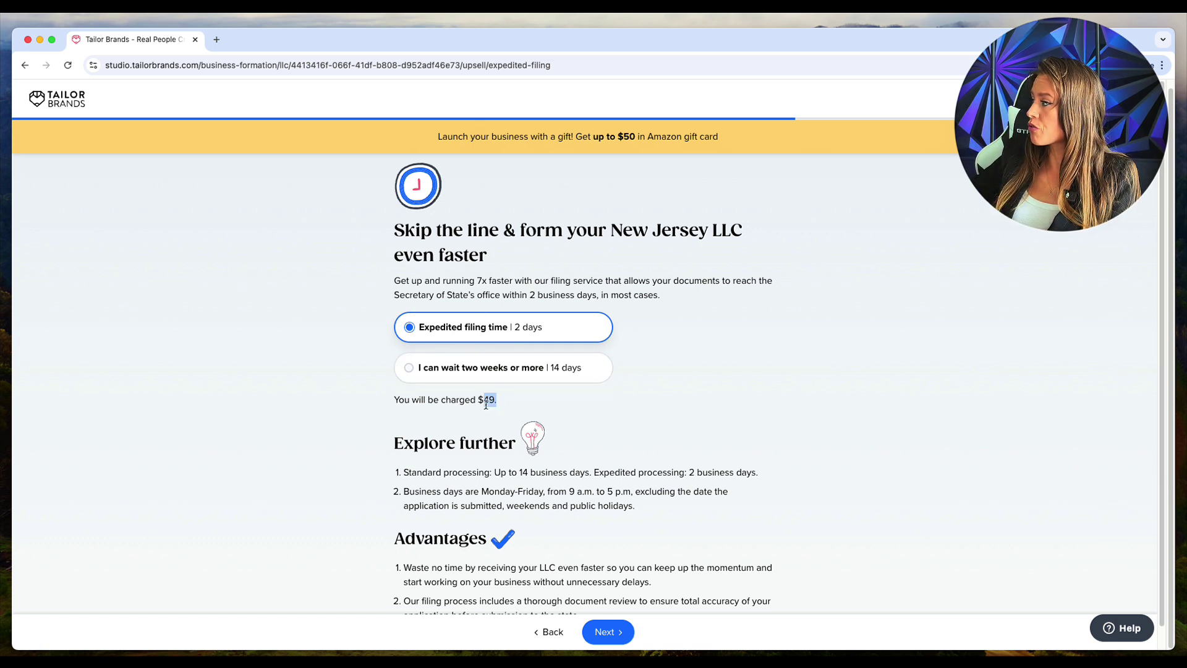
Step: Keep expedited filing, then decline the operating agreement and the Formation Kit
{"action": "left_click", "coordinate": [611, 631]}
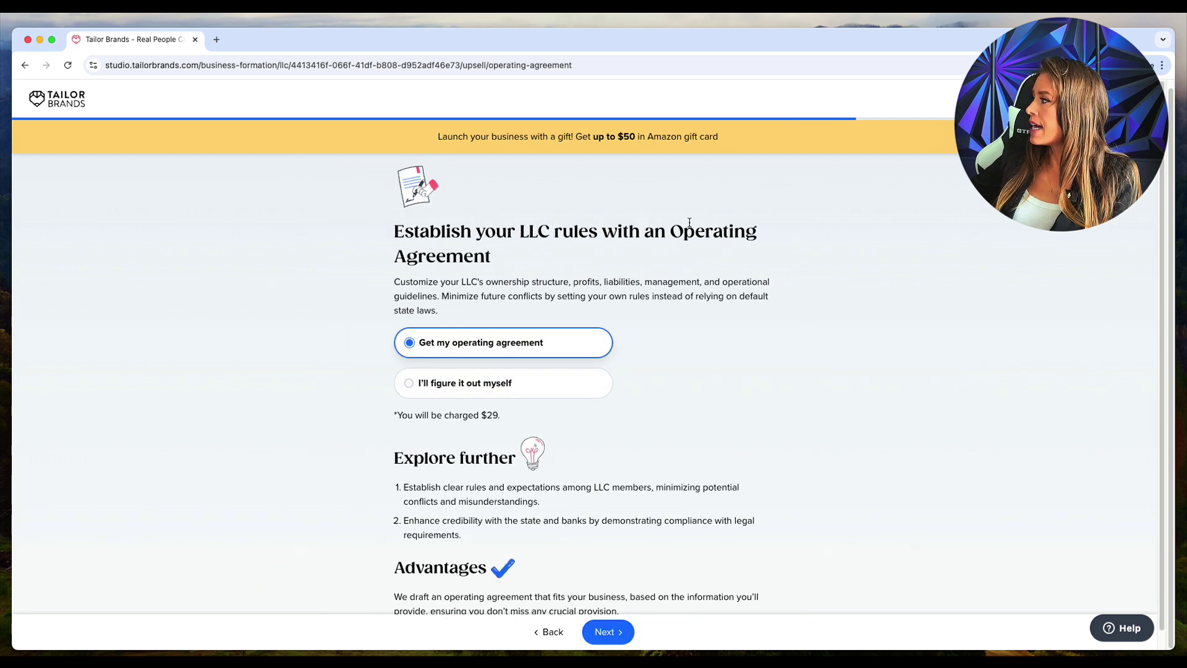
{"action": "left_click", "coordinate": [526, 380]}
{"action": "left_click", "coordinate": [615, 631]}
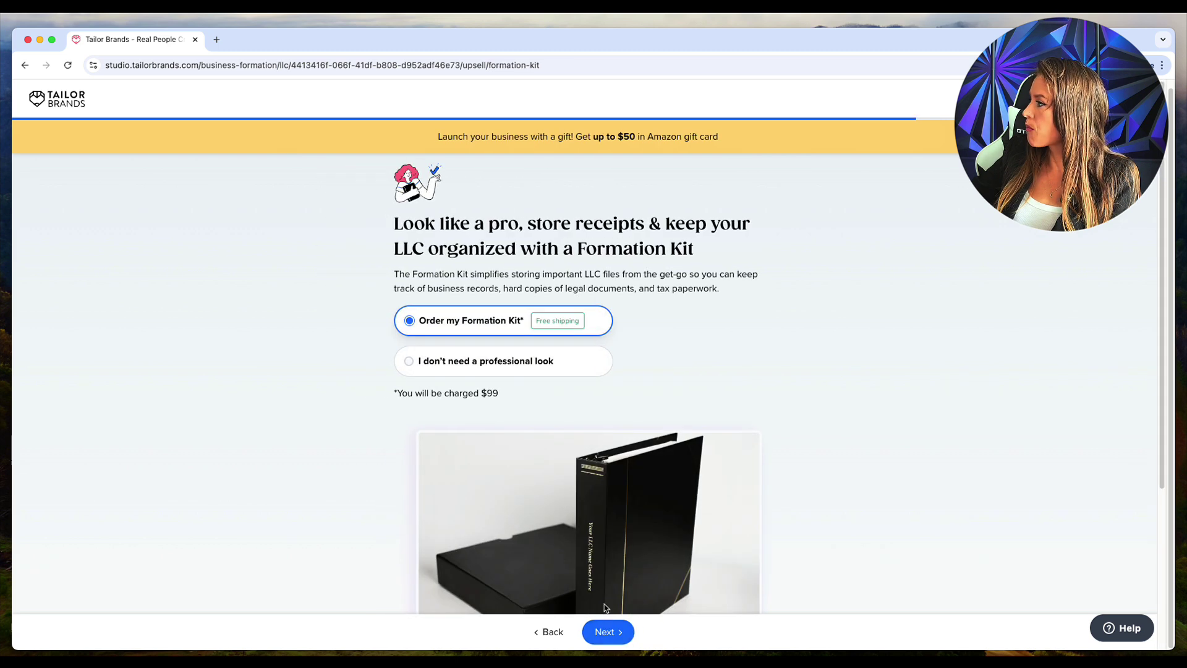
{"action": "left_click", "coordinate": [486, 368]}
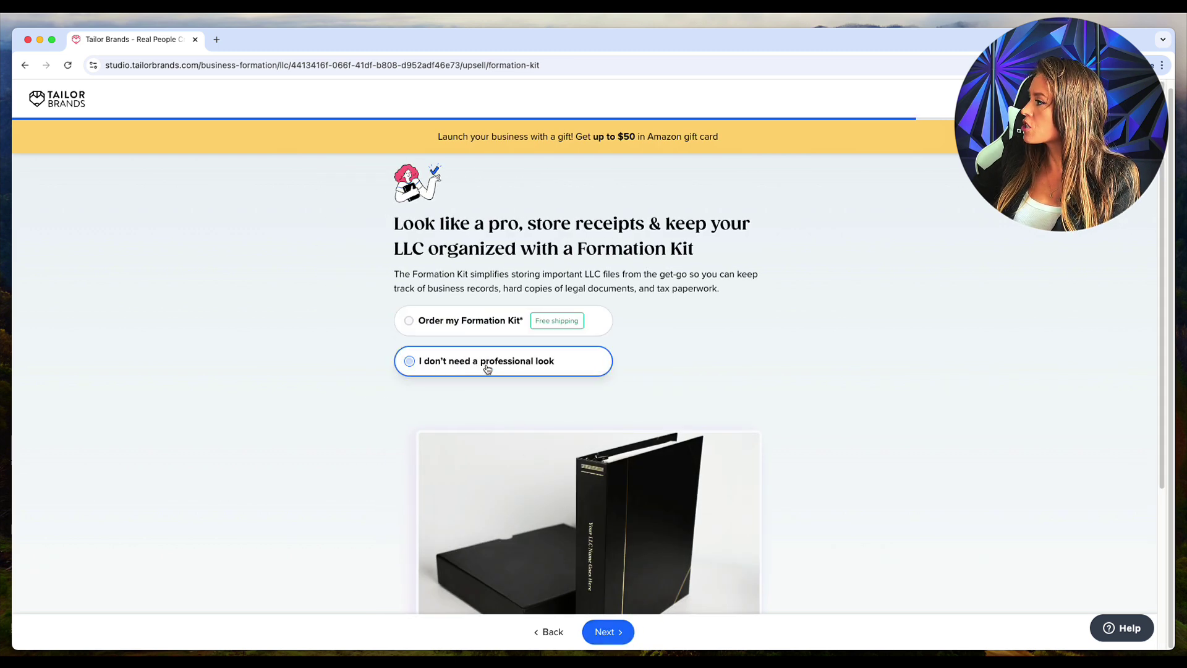
{"action": "left_click", "coordinate": [608, 637]}
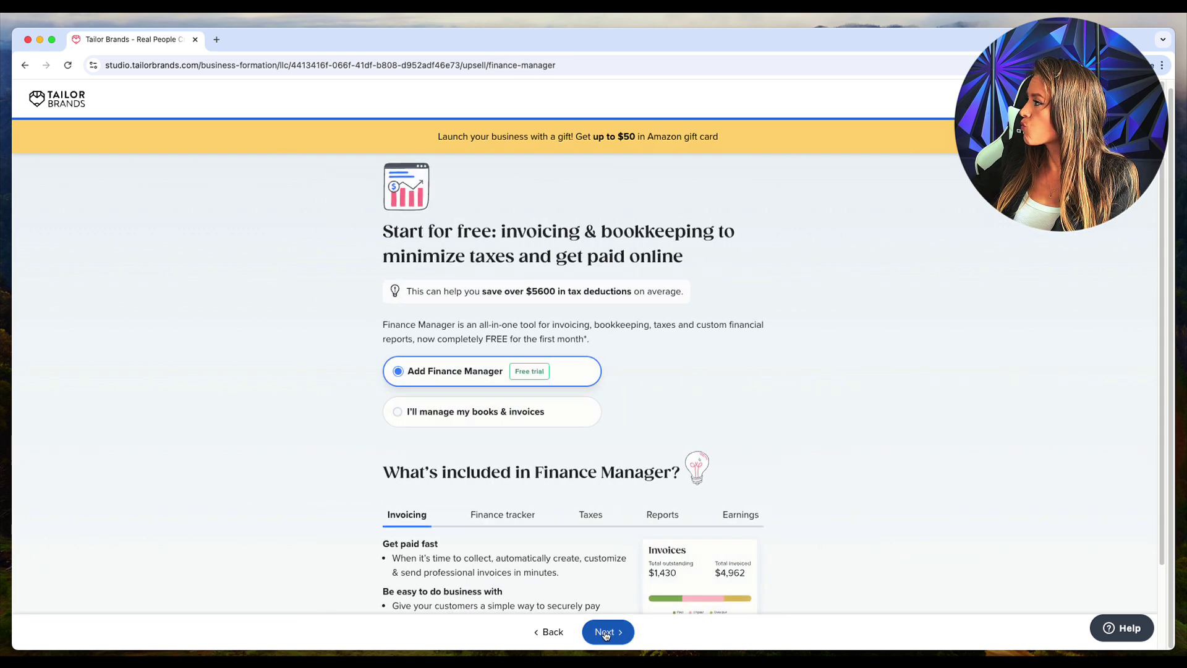
Step: Choose 'I'll manage my books & invoices' for Finance Manager and 'Get notified' for text alerts
{"action": "left_click_drag", "start_coordinate": [368, 232], "coordinate": [731, 263]}
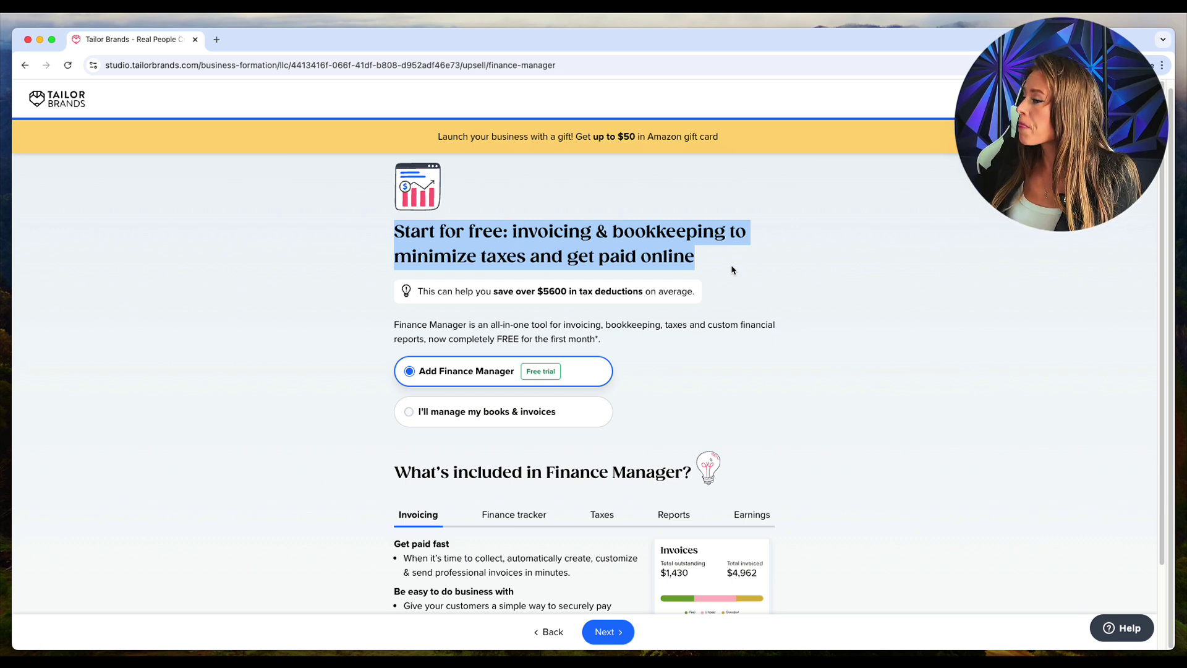
{"action": "left_click", "coordinate": [492, 419]}
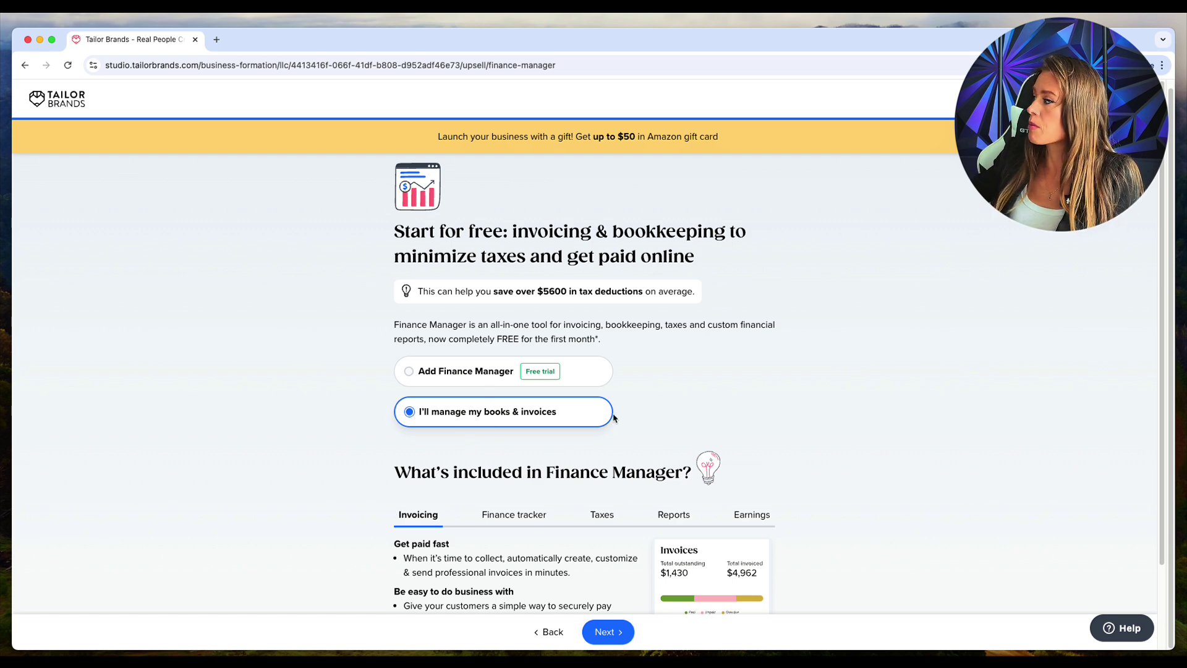
{"action": "left_click", "coordinate": [630, 625]}
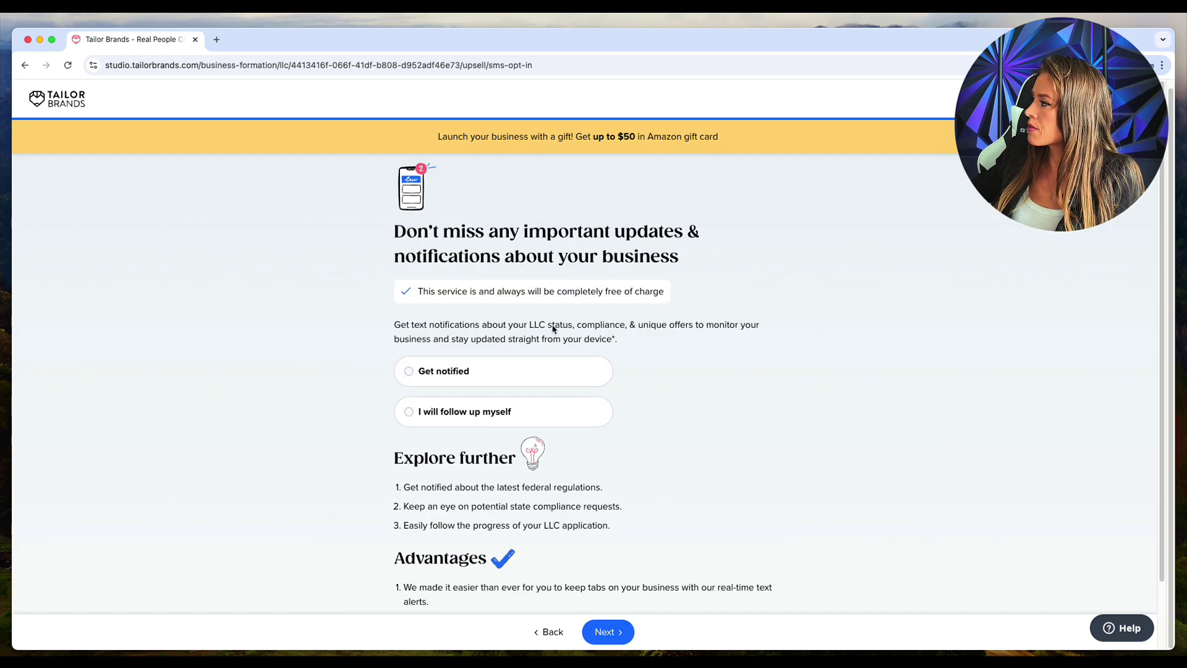
{"action": "left_click", "coordinate": [415, 373]}
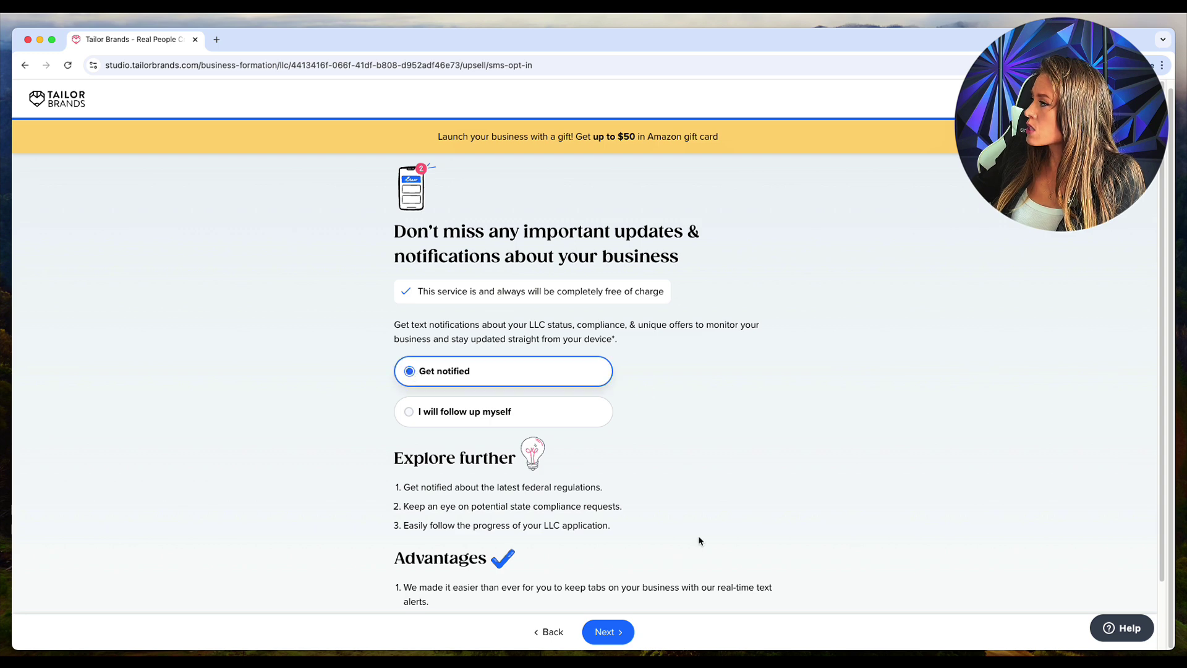
{"action": "left_click", "coordinate": [616, 631]}
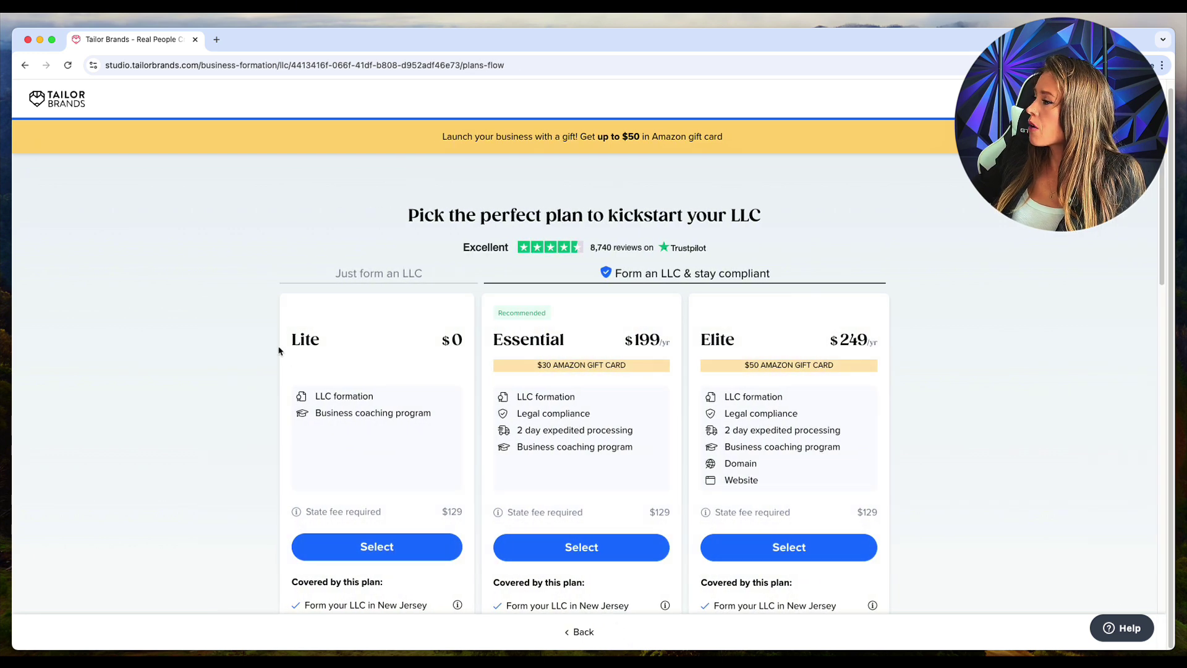
Step: Compare the Lite $0, Essential $199 and Elite $249 plans and select Lite
{"action": "left_click_drag", "start_coordinate": [278, 340], "coordinate": [895, 336]}
{"action": "left_click", "coordinate": [983, 357]}
{"action": "scroll", "coordinate": [983, 357], "scroll_direction": "down", "scroll_amount": 10}
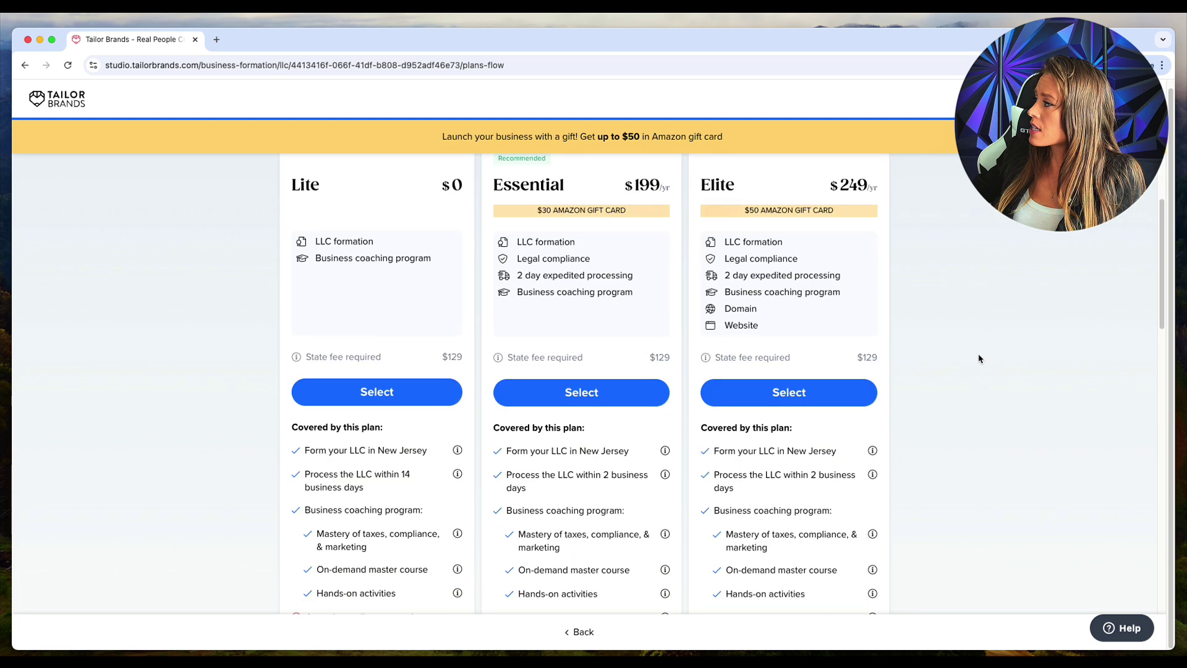
{"action": "scroll", "coordinate": [881, 531], "scroll_direction": "up", "scroll_amount": 7}
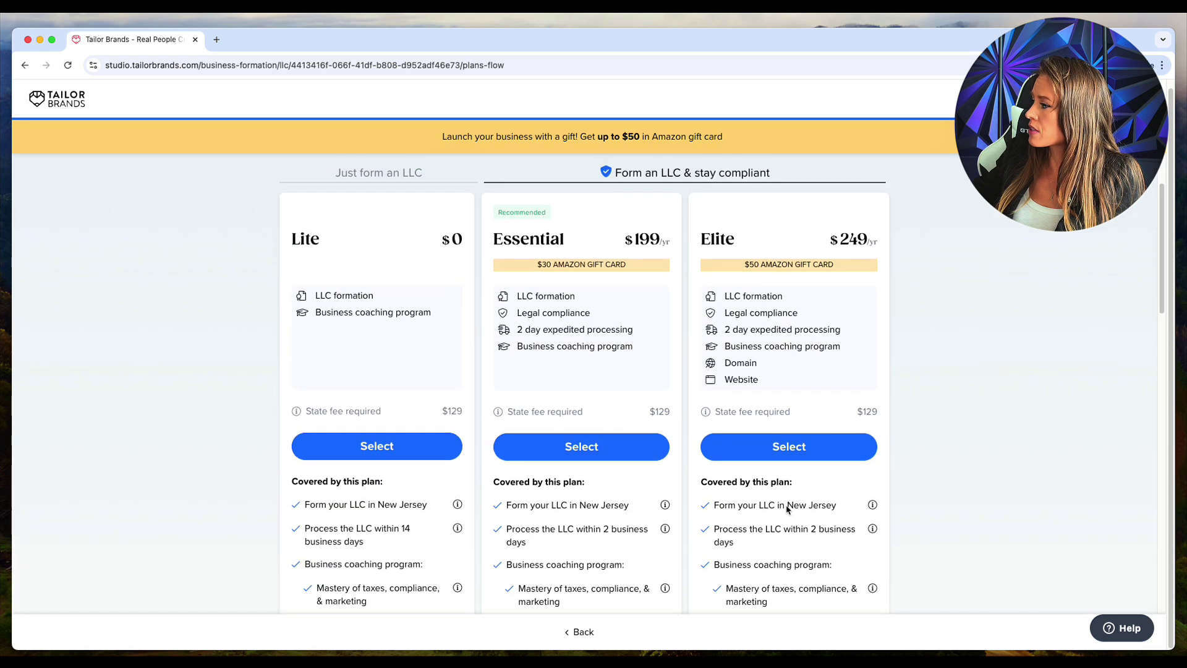
{"action": "scroll", "coordinate": [421, 297], "scroll_direction": "up", "scroll_amount": 1}
{"action": "scroll", "coordinate": [418, 319], "scroll_direction": "up", "scroll_amount": 2}
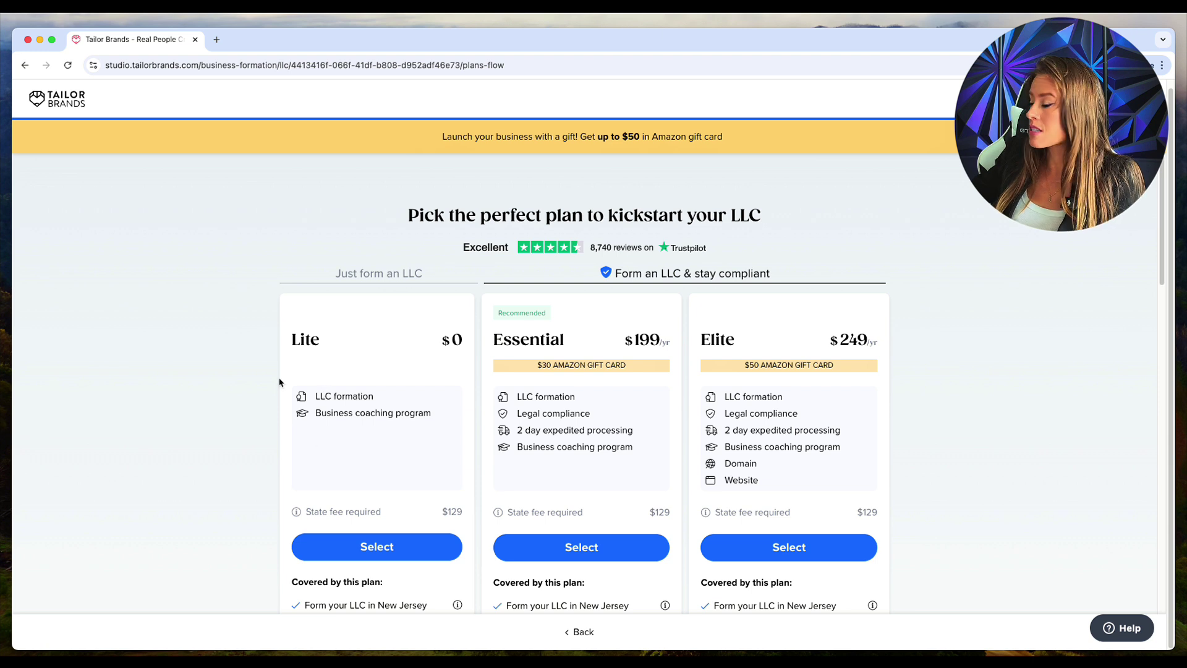
{"action": "left_click", "coordinate": [388, 548]}
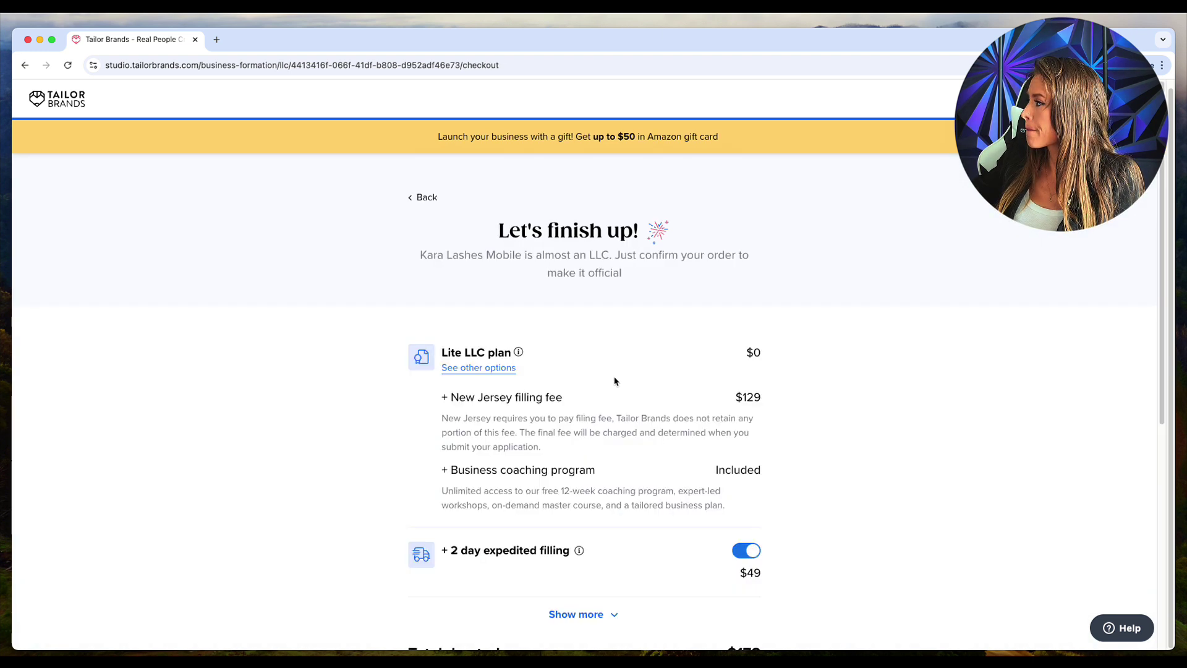
Step: Expand the order summary and review the New Jersey filing fee, coaching program and $99 EIN lines
{"action": "scroll", "coordinate": [615, 379], "scroll_direction": "down", "scroll_amount": 2}
{"action": "left_click", "coordinate": [592, 554]}
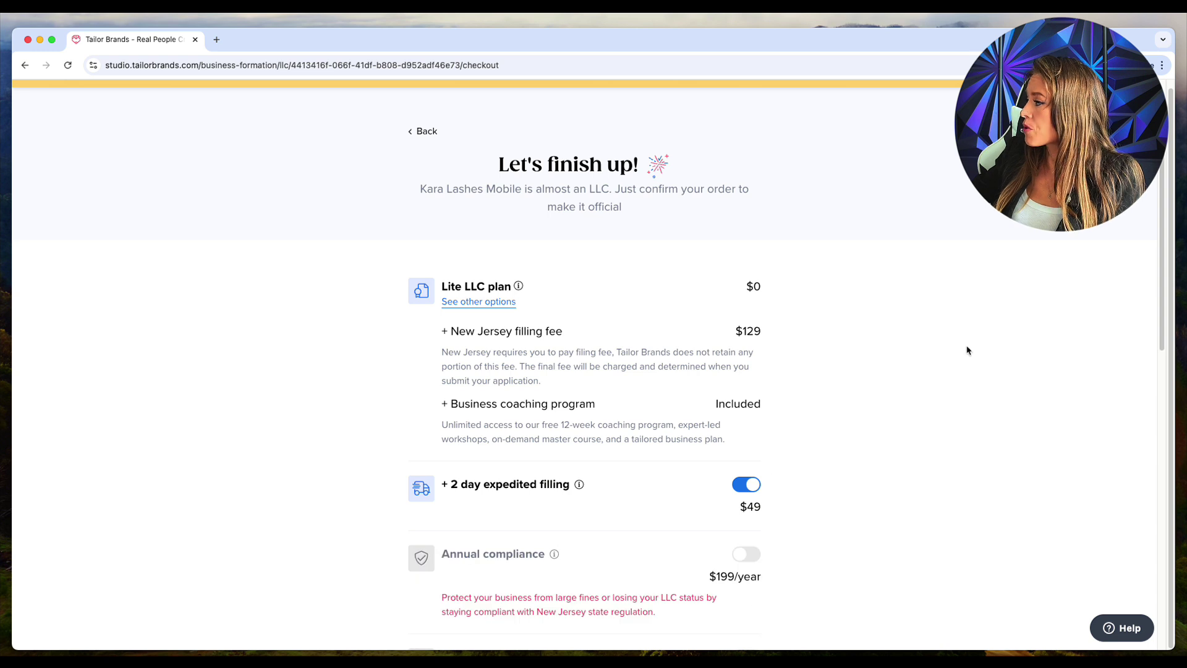
{"action": "scroll", "coordinate": [964, 349], "scroll_direction": "down", "scroll_amount": 2}
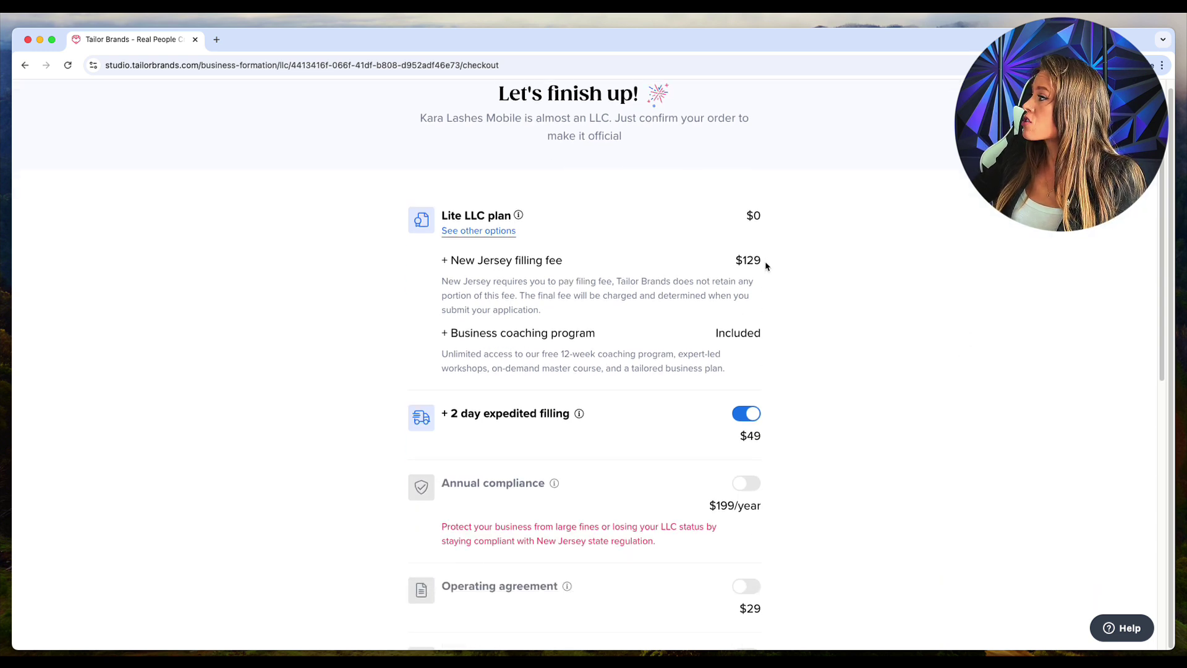
{"action": "left_click_drag", "start_coordinate": [768, 264], "coordinate": [467, 262]}
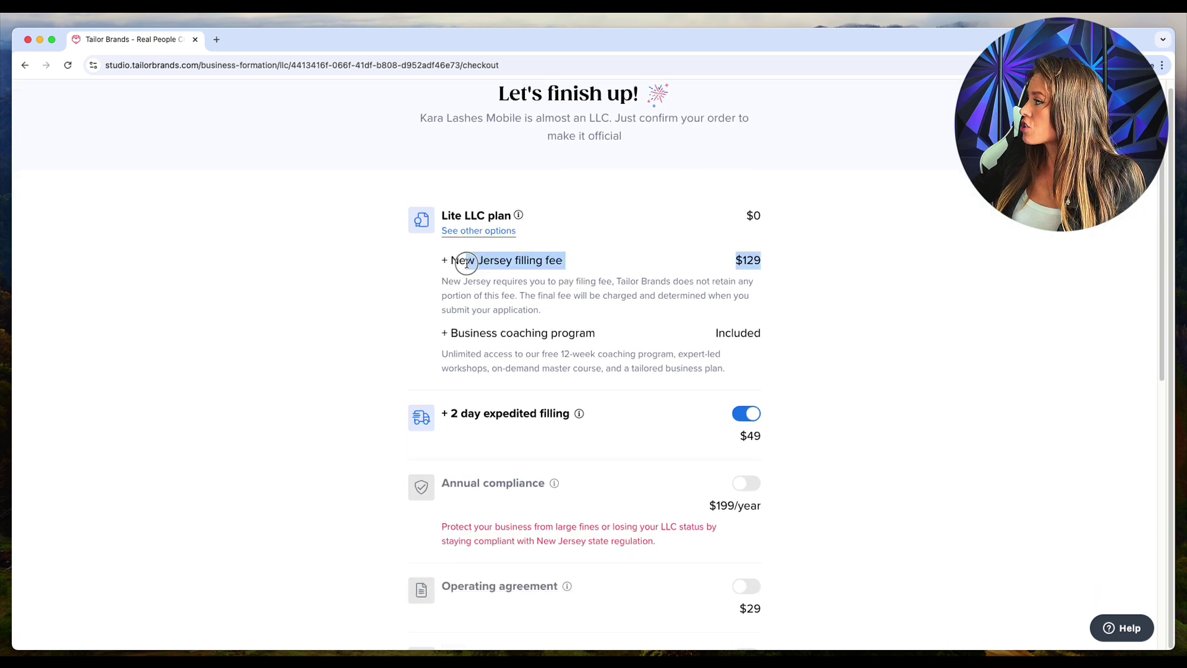
{"action": "left_click", "coordinate": [774, 262]}
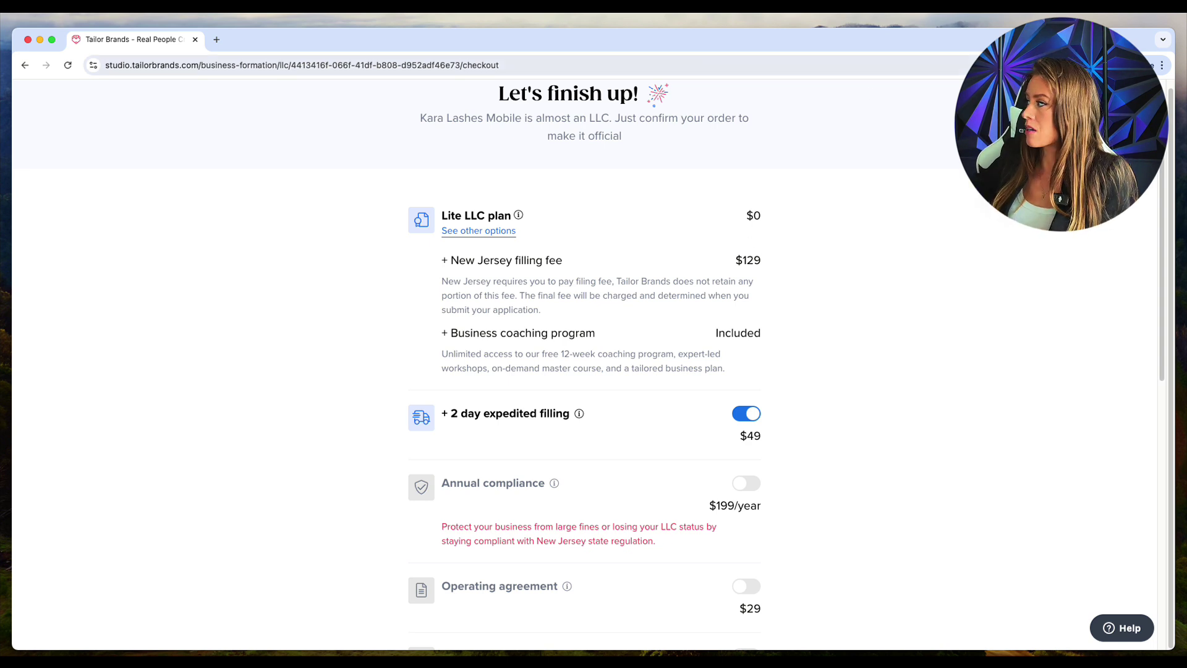
{"action": "left_click", "coordinate": [684, 344]}
{"action": "left_click_drag", "start_coordinate": [684, 343], "coordinate": [443, 339]}
{"action": "left_click", "coordinate": [442, 340]}
{"action": "scroll", "coordinate": [775, 365], "scroll_direction": "down", "scroll_amount": 1}
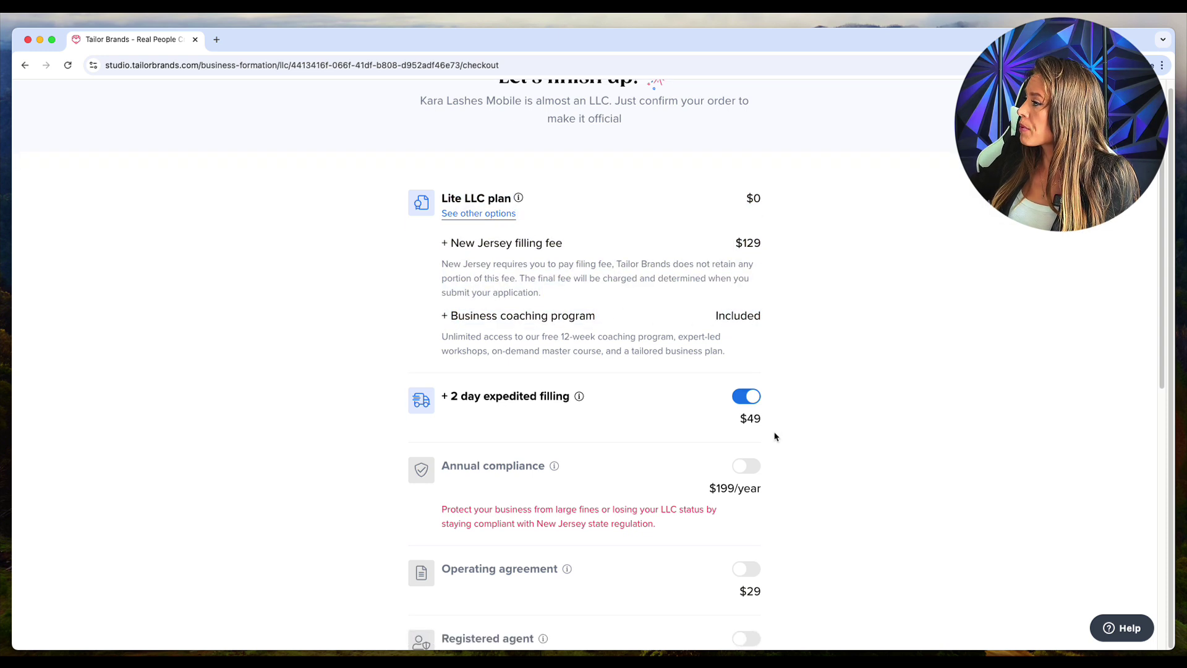
{"action": "left_click_drag", "start_coordinate": [773, 437], "coordinate": [451, 397]}
{"action": "scroll", "coordinate": [958, 385], "scroll_direction": "down", "scroll_amount": 5}
{"action": "scroll", "coordinate": [957, 387], "scroll_direction": "down", "scroll_amount": 5}
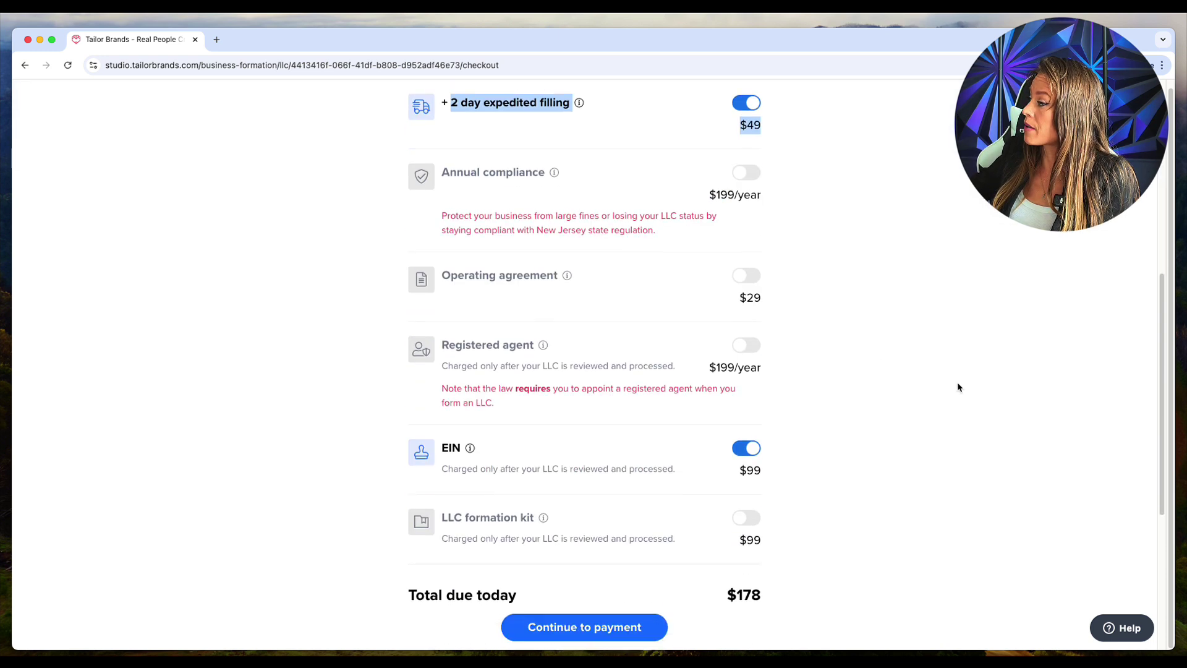
{"action": "left_click_drag", "start_coordinate": [774, 370], "coordinate": [705, 370]}
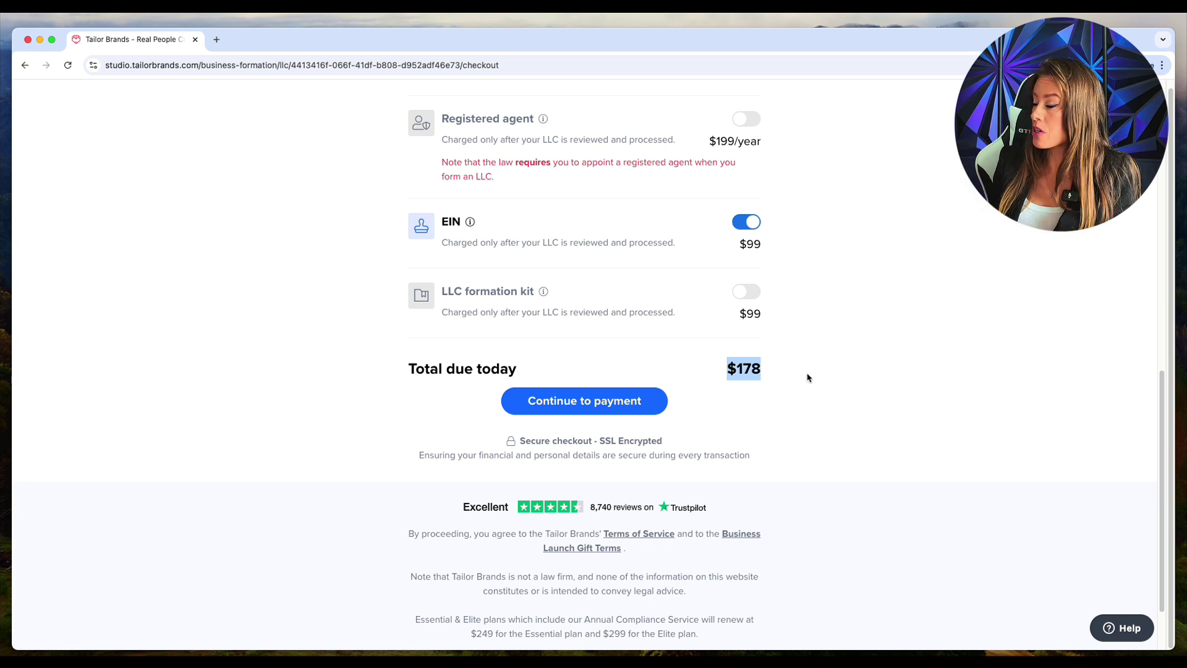
{"action": "left_click_drag", "start_coordinate": [801, 246], "coordinate": [729, 244]}
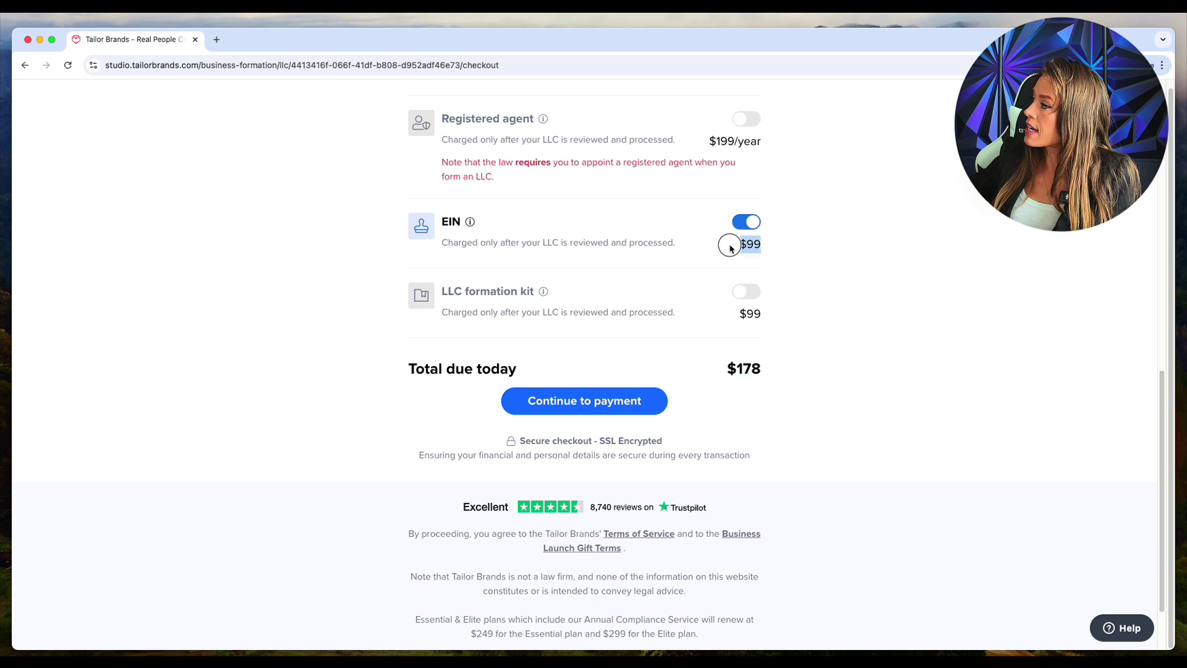
{"action": "left_click", "coordinate": [803, 258]}
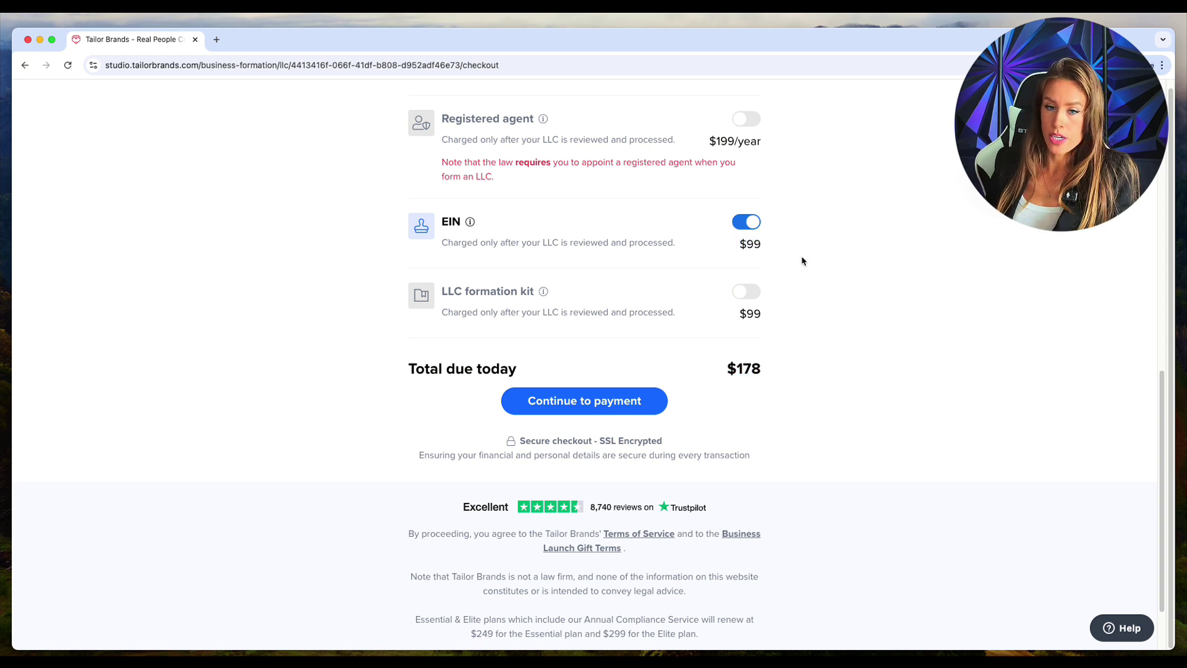
Step: Proceed to payment for the $178 total, choosing to pay by credit card
{"action": "left_click", "coordinate": [592, 396]}
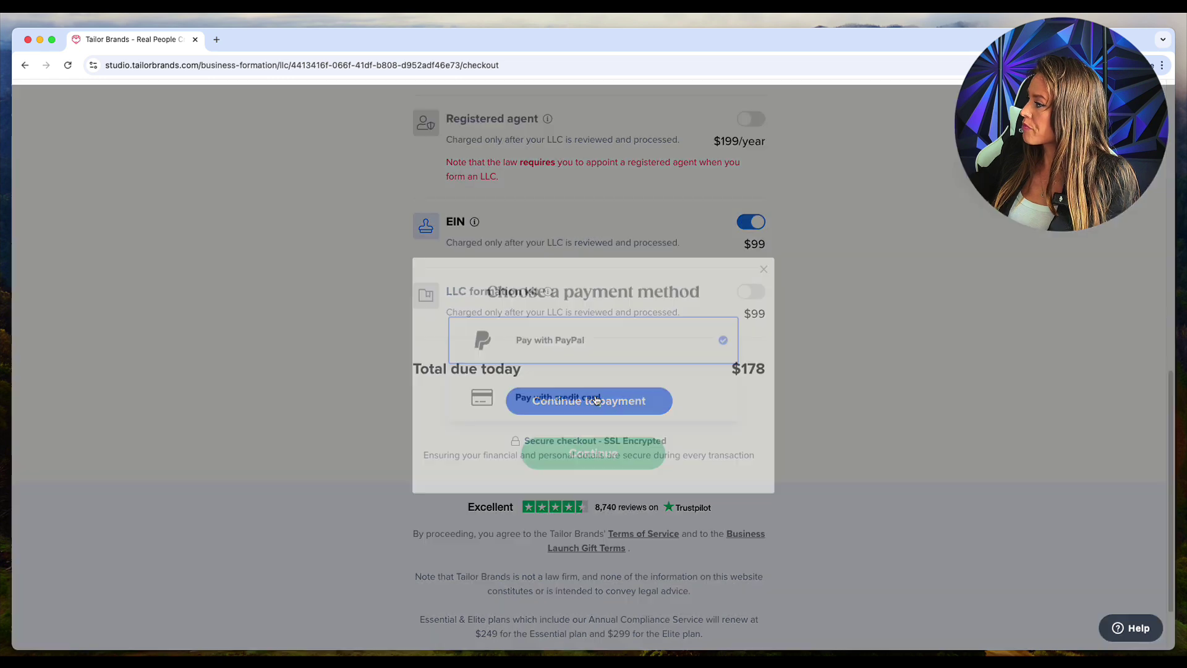
{"action": "left_click", "coordinate": [593, 393]}
{"action": "left_click", "coordinate": [617, 442]}
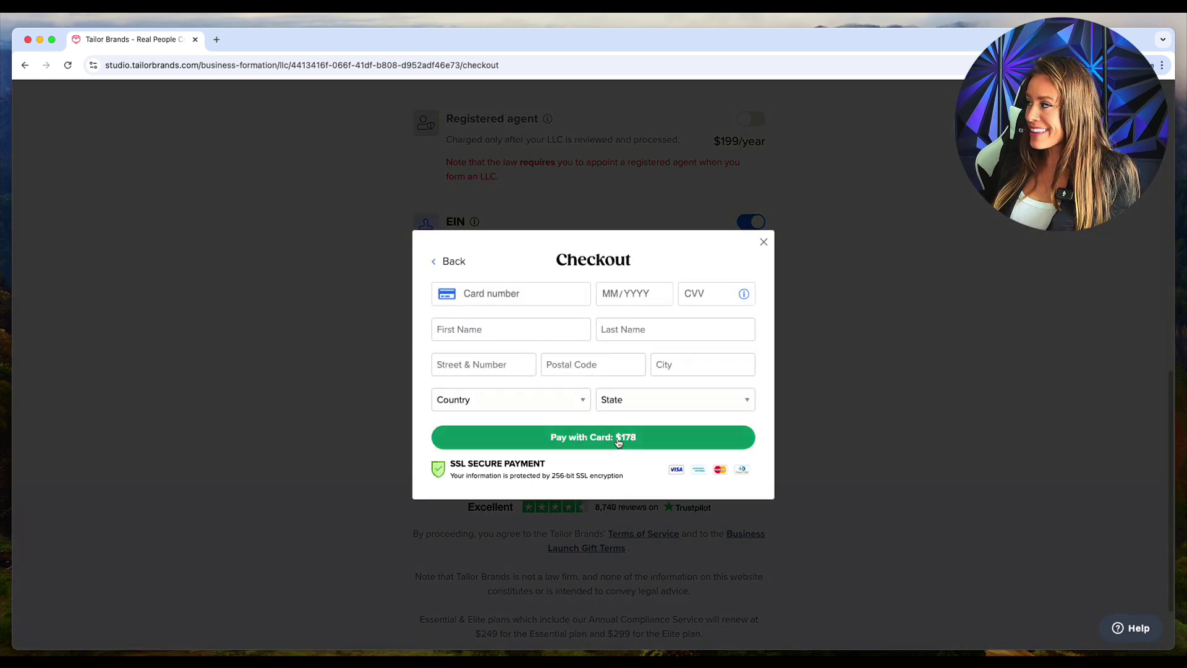